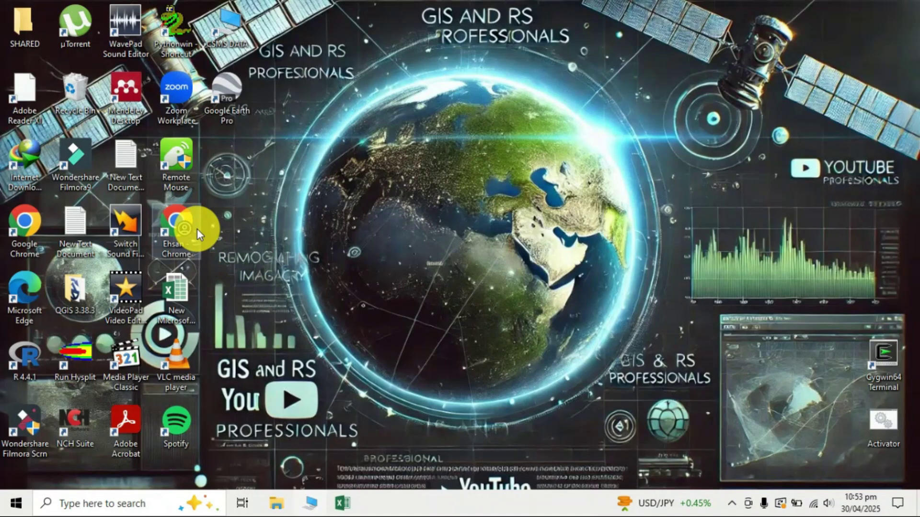
Launch Chrome and go to the Alaska Satellite Facility home page from the address-bar suggestion.
{"action": "double_click", "coordinate": [179, 228]}
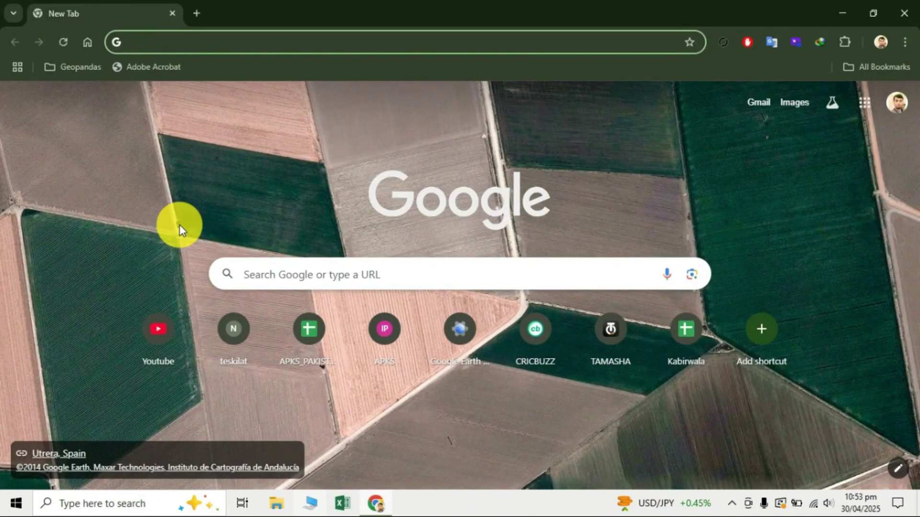
{"action": "type", "text": "aste"}
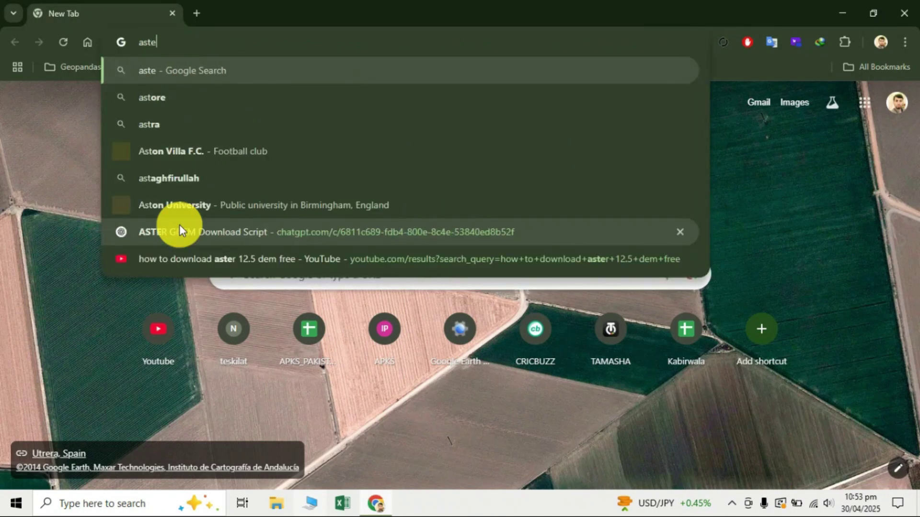
{"action": "type", "text": "r"}
{"action": "key", "text": "BackSpace"}
{"action": "key", "text": "BackSpace"}
{"action": "key", "text": "BackSpace"}
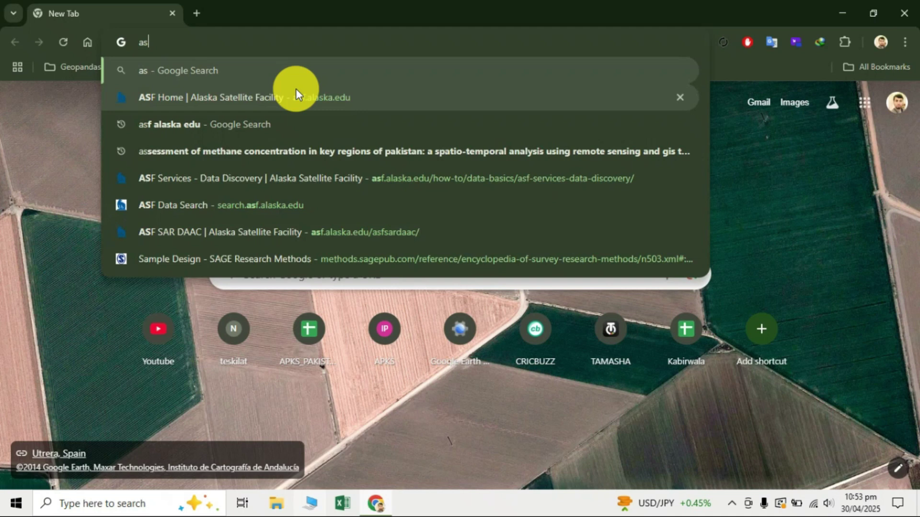
{"action": "left_click", "coordinate": [274, 97]}
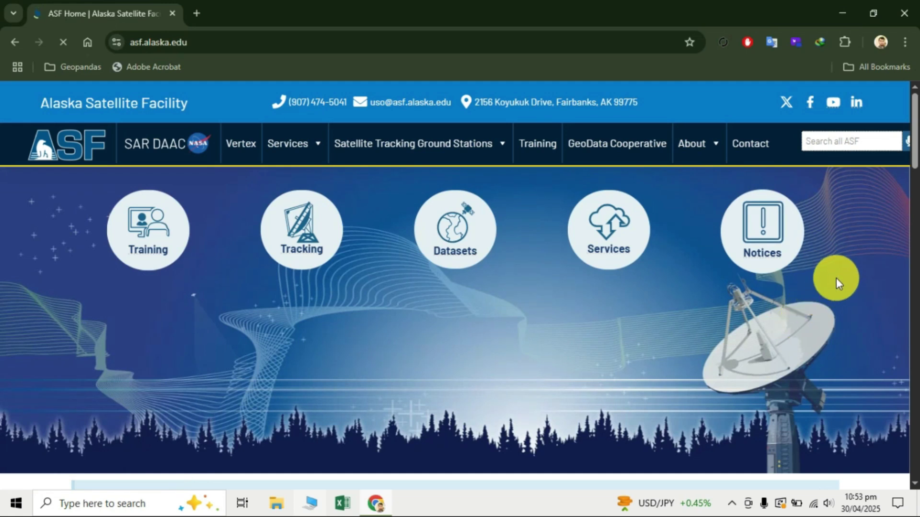
{"action": "scroll", "coordinate": [836, 276], "scroll_direction": "down", "scroll_amount": 2}
{"action": "scroll", "coordinate": [834, 277], "scroll_direction": "down", "scroll_amount": 3}
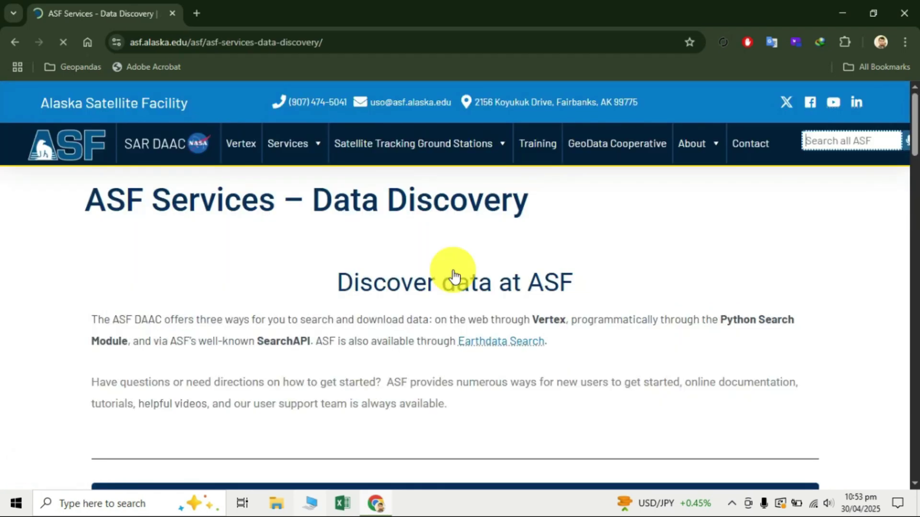
{"action": "scroll", "coordinate": [679, 260], "scroll_direction": "down", "scroll_amount": 2}
{"action": "scroll", "coordinate": [646, 267], "scroll_direction": "down", "scroll_amount": 1}
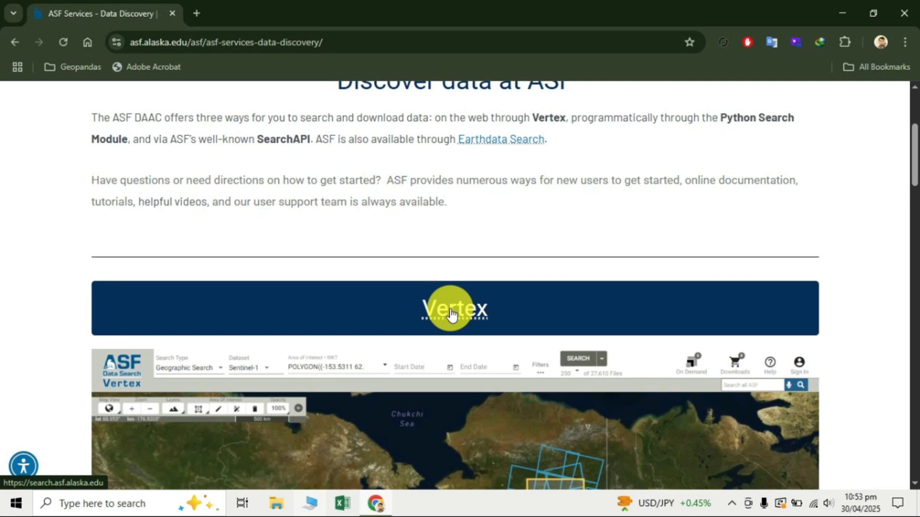
Follow the Vertex banner to load the ASF Data Search map with Sentinel-1 as dataset.
{"action": "left_click", "coordinate": [452, 315]}
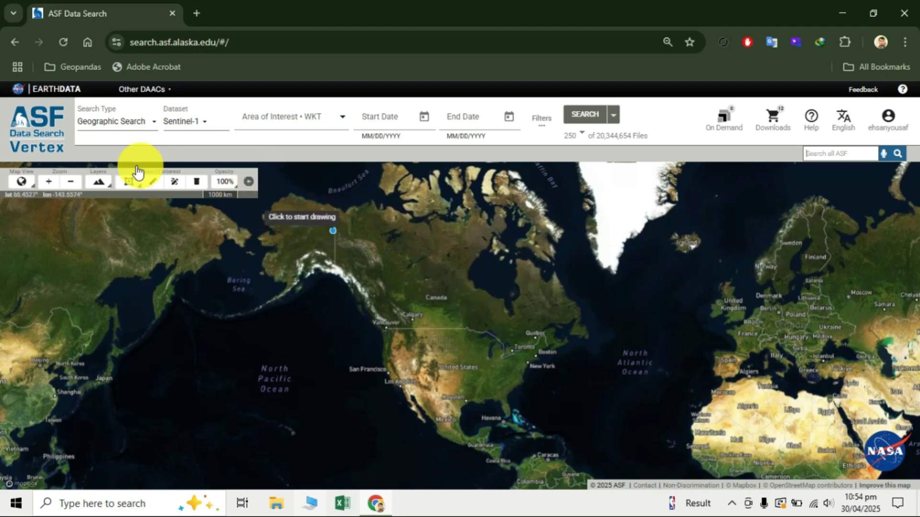
{"action": "left_click", "coordinate": [888, 122]}
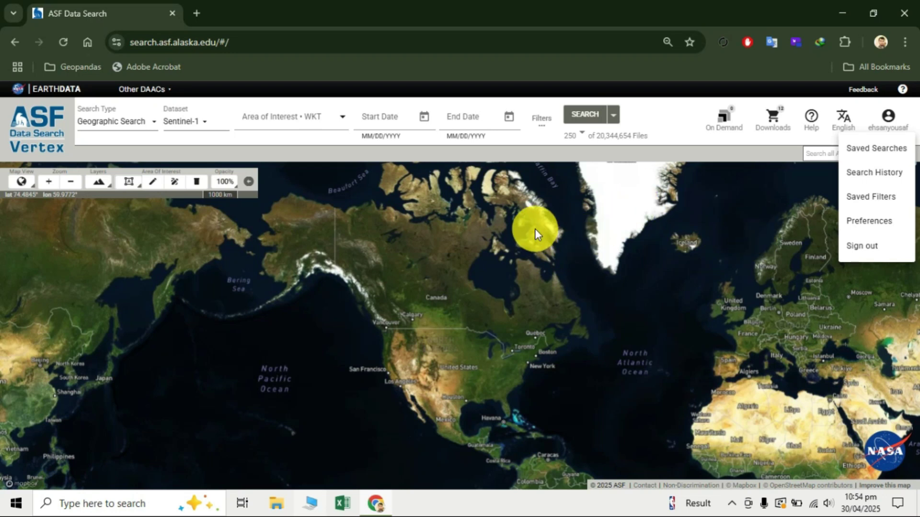
{"action": "left_click", "coordinate": [422, 233]}
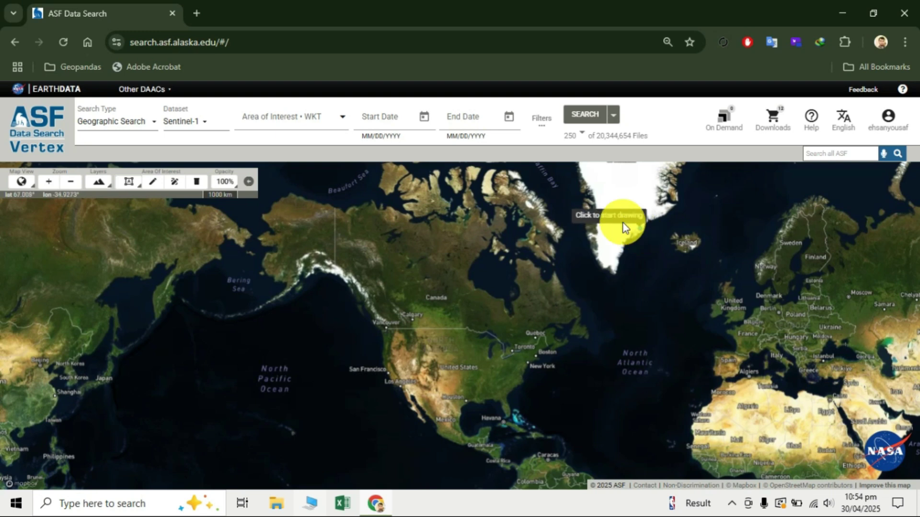
{"action": "left_click", "coordinate": [572, 164]}
{"action": "left_click", "coordinate": [546, 125]}
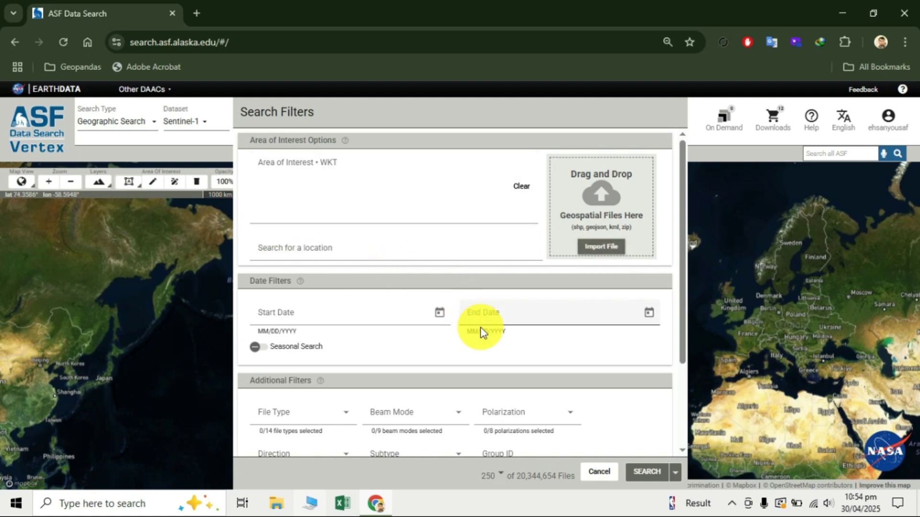
{"action": "scroll", "coordinate": [352, 320], "scroll_direction": "down", "scroll_amount": 1}
{"action": "scroll", "coordinate": [475, 324], "scroll_direction": "down", "scroll_amount": 1}
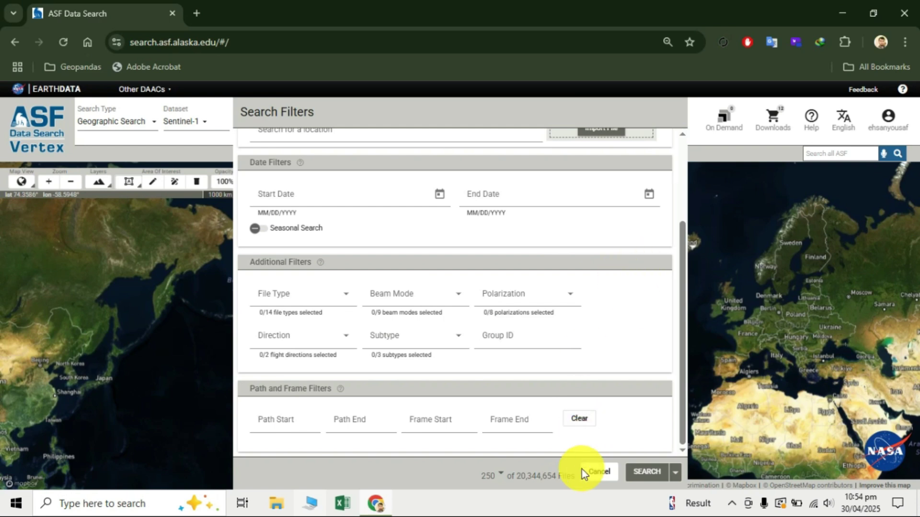
{"action": "left_click", "coordinate": [594, 473]}
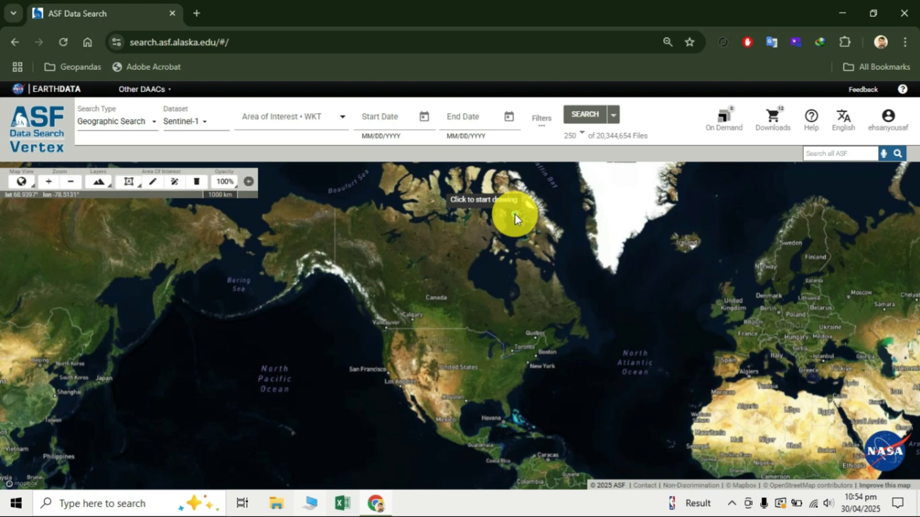
Choose ALOS PALSAR as the dataset and pan the map toward the Arabian Sea and Pakistan.
{"action": "left_click", "coordinate": [182, 126]}
{"action": "scroll", "coordinate": [267, 269], "scroll_direction": "down", "scroll_amount": 1}
{"action": "scroll", "coordinate": [256, 273], "scroll_direction": "down", "scroll_amount": 1}
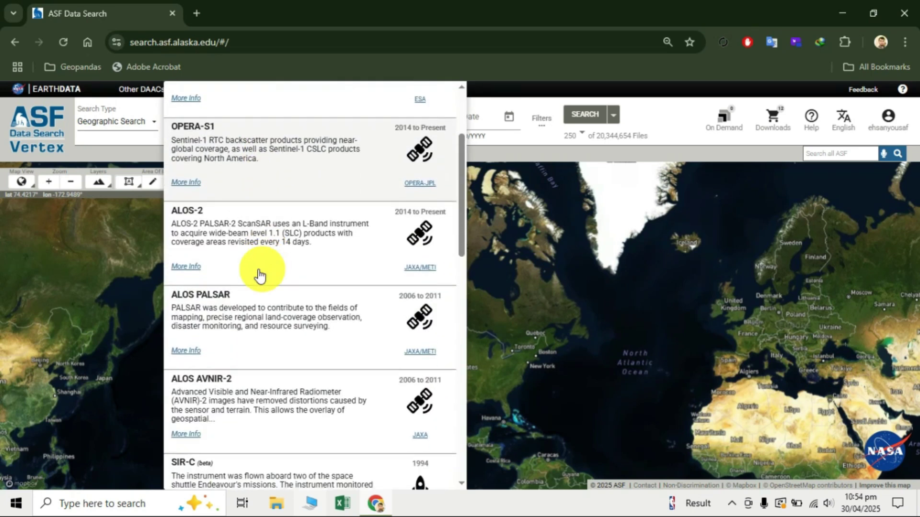
{"action": "left_click", "coordinate": [219, 311]}
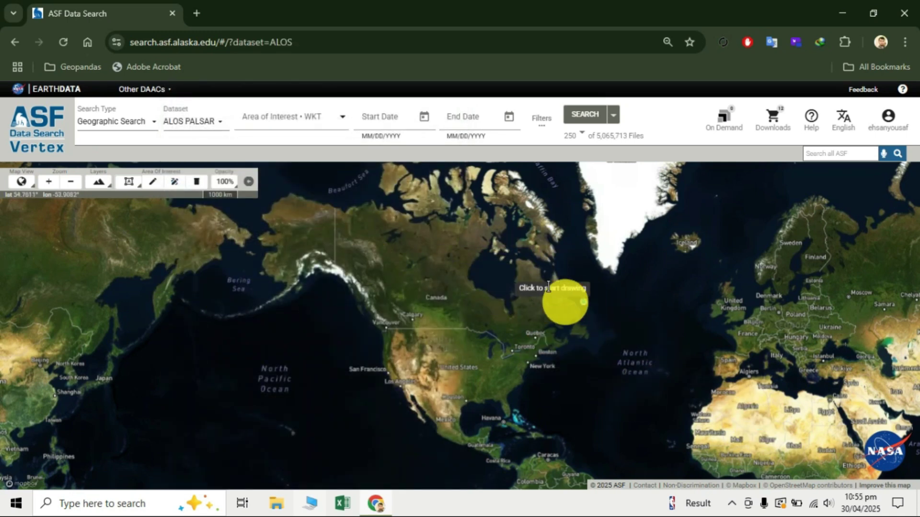
{"action": "scroll", "coordinate": [411, 220], "scroll_direction": "down", "scroll_amount": 2}
{"action": "left_click_drag", "start_coordinate": [410, 220], "coordinate": [338, 154]}
{"action": "left_click_drag", "start_coordinate": [690, 319], "coordinate": [517, 291]}
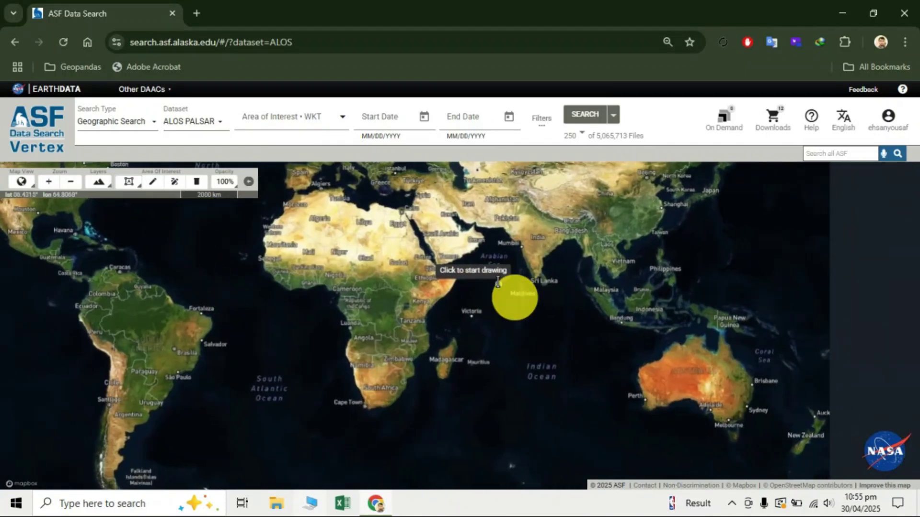
{"action": "scroll", "coordinate": [518, 291], "scroll_direction": "up", "scroll_amount": 2}
{"action": "scroll", "coordinate": [439, 266], "scroll_direction": "up", "scroll_amount": 2}
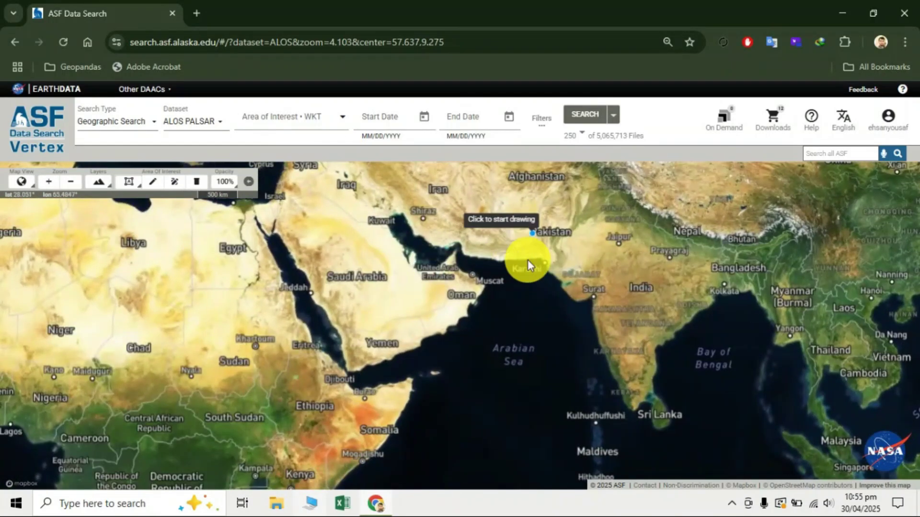
{"action": "scroll", "coordinate": [528, 260], "scroll_direction": "up", "scroll_amount": 1}
{"action": "scroll", "coordinate": [558, 317], "scroll_direction": "up", "scroll_amount": 2}
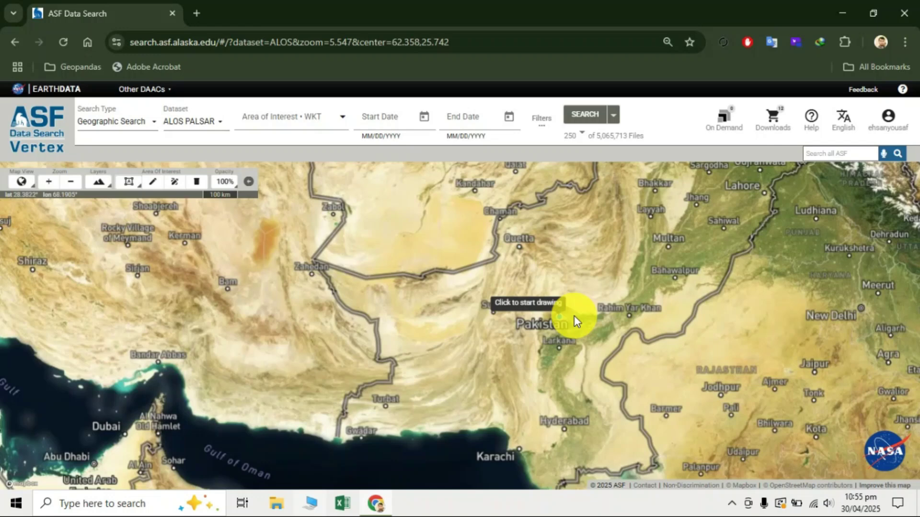
{"action": "scroll", "coordinate": [586, 318], "scroll_direction": "up", "scroll_amount": 2}
{"action": "scroll", "coordinate": [535, 307], "scroll_direction": "up", "scroll_amount": 2}
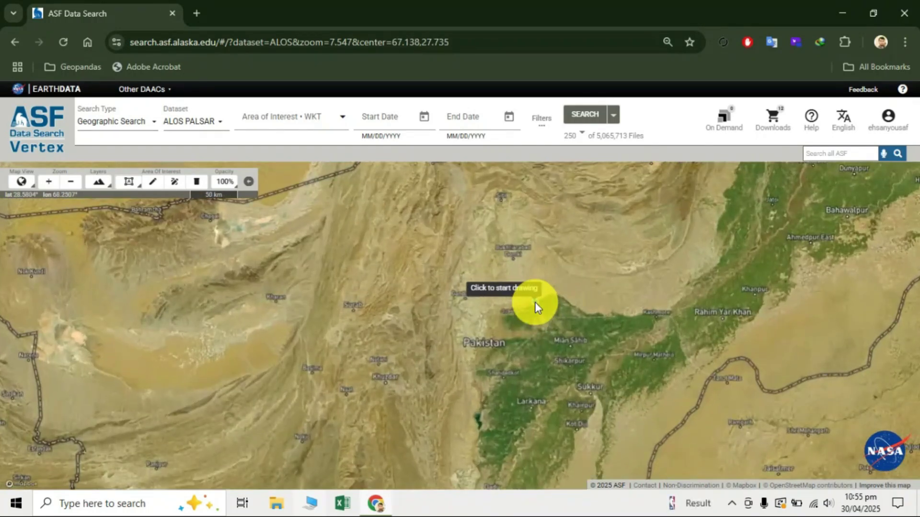
{"action": "scroll", "coordinate": [509, 278], "scroll_direction": "up", "scroll_amount": 1}
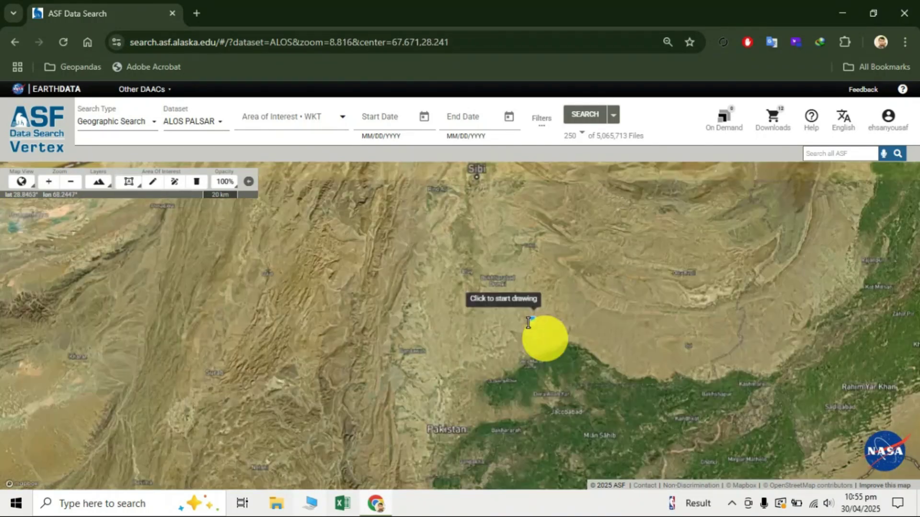
{"action": "scroll", "coordinate": [544, 339], "scroll_direction": "up", "scroll_amount": 1}
{"action": "scroll", "coordinate": [529, 323], "scroll_direction": "up", "scroll_amount": 1}
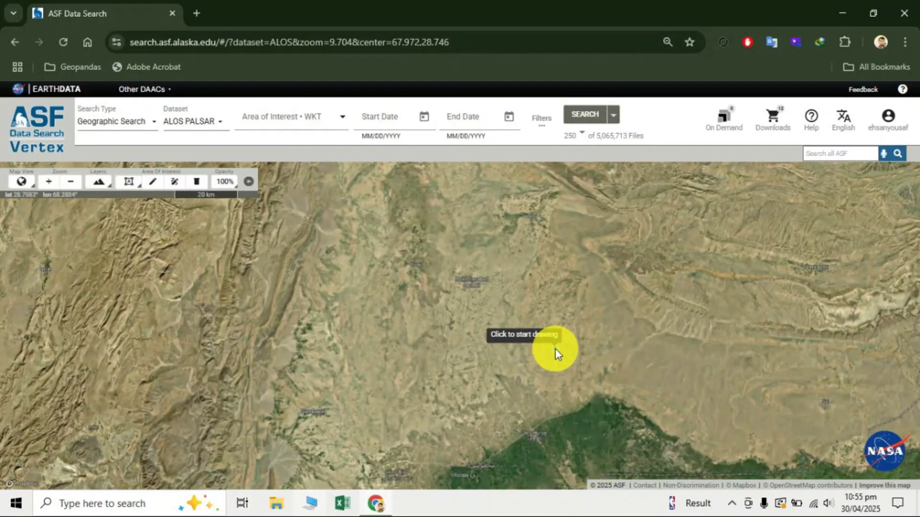
Draw an area-of-interest rectangle over central Pakistan and run the ALOS PALSAR search.
{"action": "left_click_drag", "start_coordinate": [554, 354], "coordinate": [506, 355]}
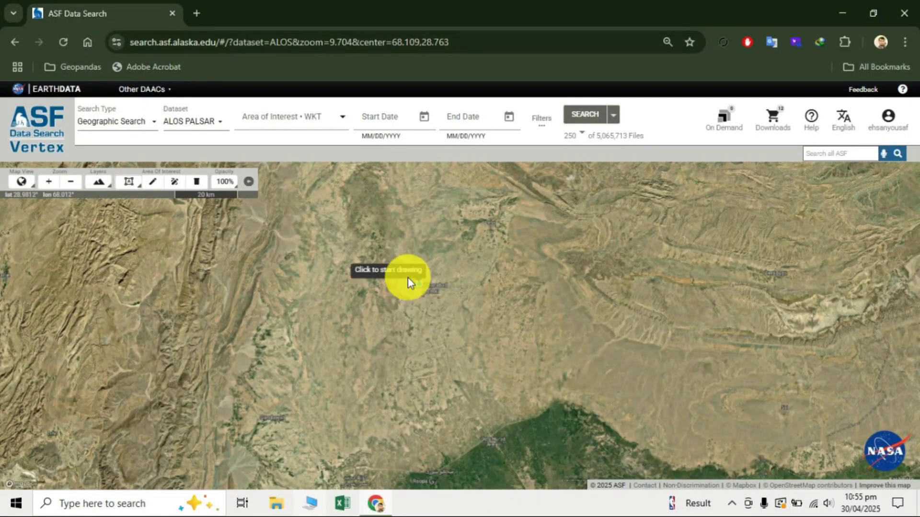
{"action": "left_click", "coordinate": [396, 262]}
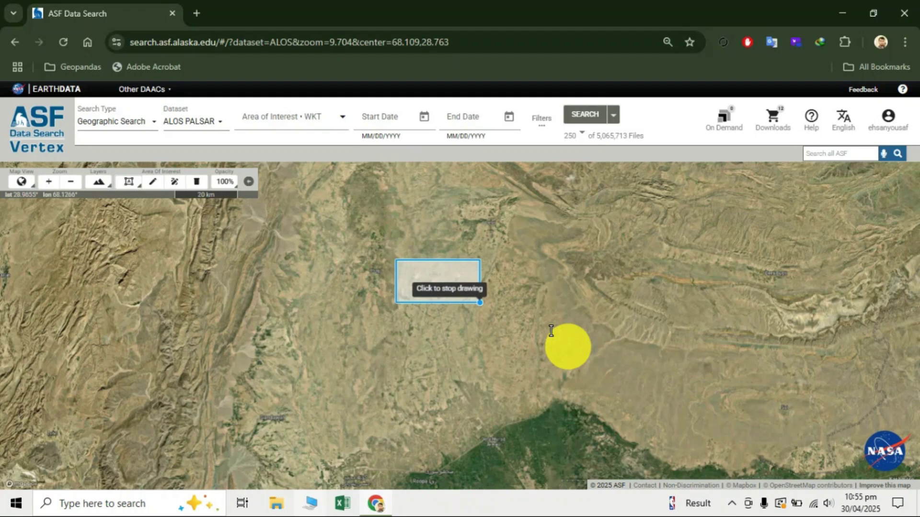
{"action": "left_click", "coordinate": [694, 399]}
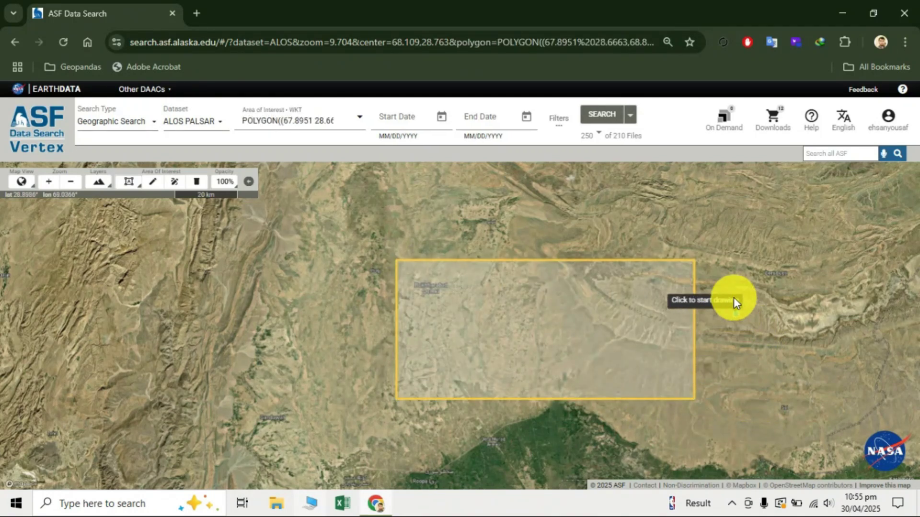
{"action": "left_click", "coordinate": [601, 119]}
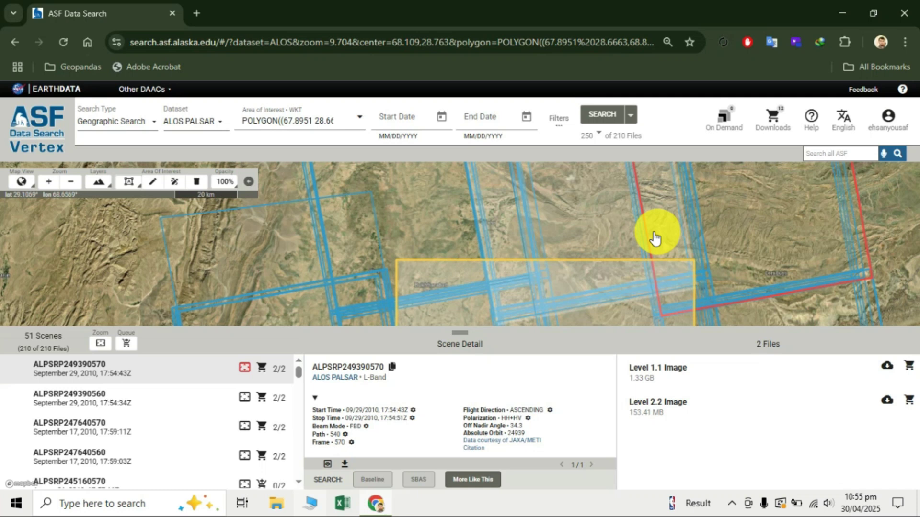
{"action": "scroll", "coordinate": [665, 235], "scroll_direction": "down", "scroll_amount": 1}
{"action": "scroll", "coordinate": [667, 234], "scroll_direction": "down", "scroll_amount": 1}
{"action": "scroll", "coordinate": [667, 234], "scroll_direction": "down", "scroll_amount": 1}
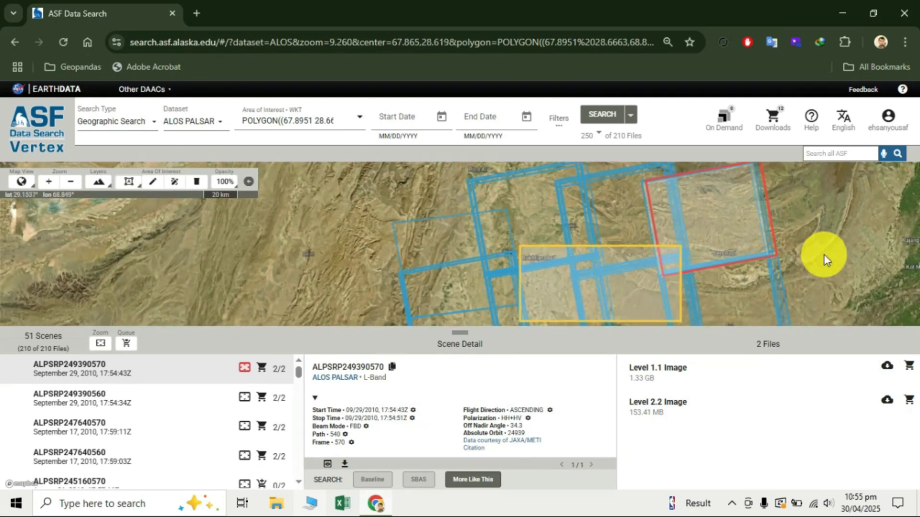
Zoom to a few result footprints, then select scene ALPSRP180540570 to list its 7 files.
{"action": "left_click_drag", "start_coordinate": [827, 242], "coordinate": [761, 196]}
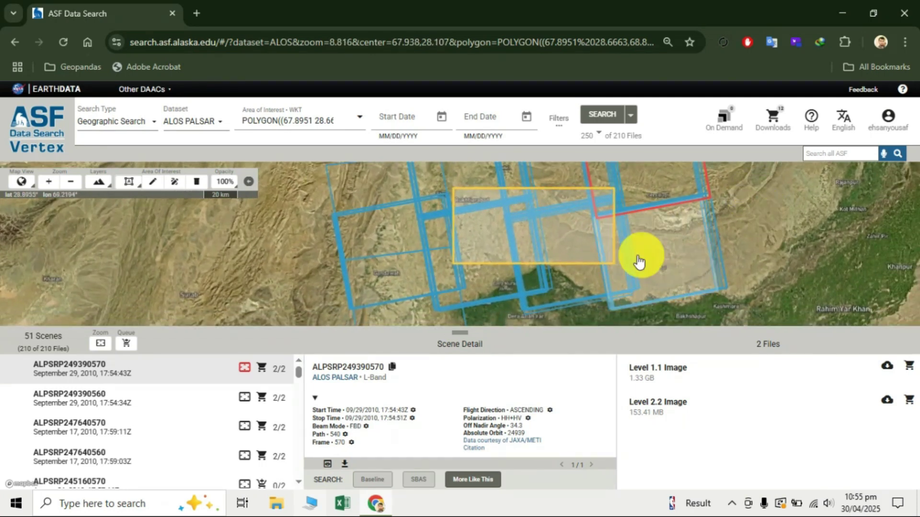
{"action": "left_click_drag", "start_coordinate": [811, 257], "coordinate": [772, 253]}
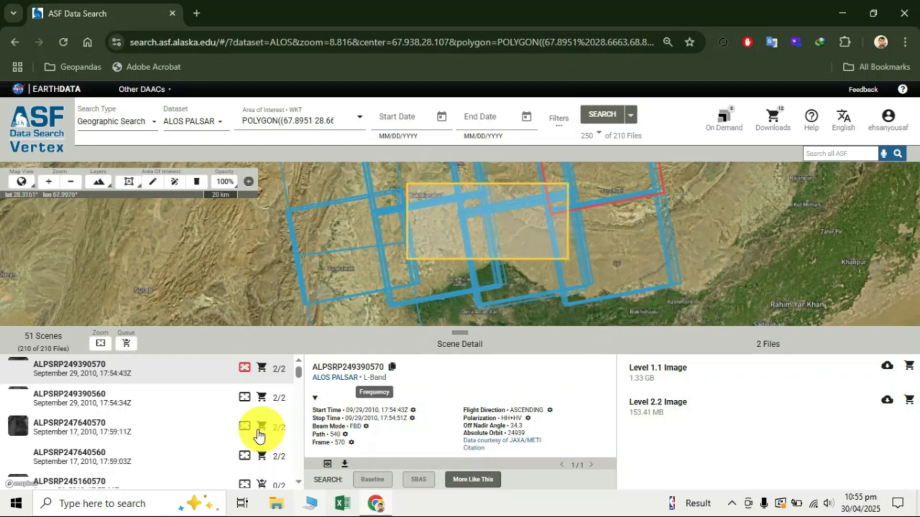
{"action": "left_click", "coordinate": [243, 401]}
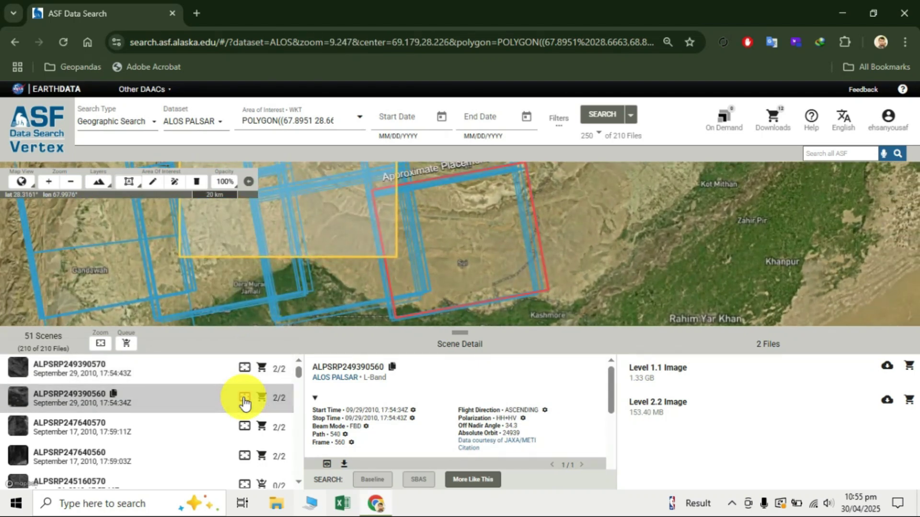
{"action": "left_click", "coordinate": [245, 428]}
{"action": "scroll", "coordinate": [247, 430], "scroll_direction": "down", "scroll_amount": 1}
{"action": "scroll", "coordinate": [247, 428], "scroll_direction": "down", "scroll_amount": 2}
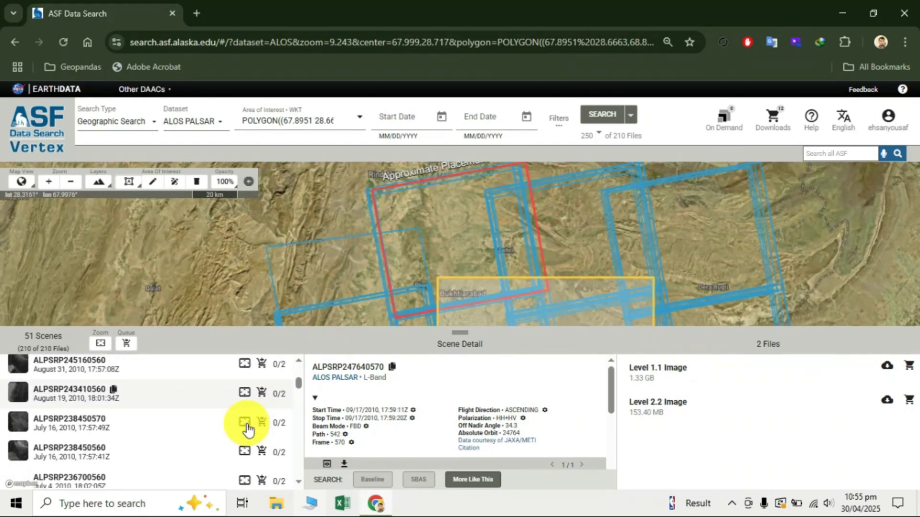
{"action": "scroll", "coordinate": [246, 429], "scroll_direction": "down", "scroll_amount": 2}
{"action": "scroll", "coordinate": [246, 428], "scroll_direction": "down", "scroll_amount": 3}
{"action": "scroll", "coordinate": [246, 429], "scroll_direction": "down", "scroll_amount": 2}
{"action": "scroll", "coordinate": [246, 429], "scroll_direction": "down", "scroll_amount": 1}
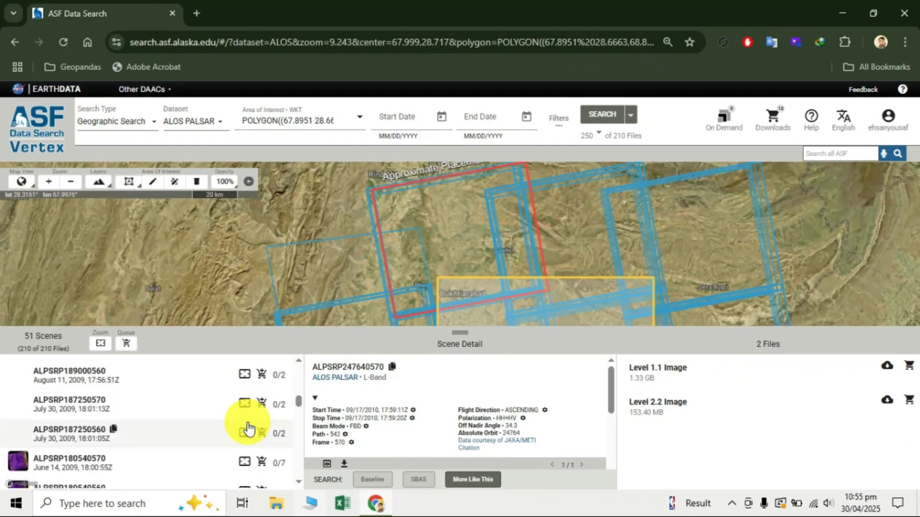
{"action": "scroll", "coordinate": [246, 428], "scroll_direction": "down", "scroll_amount": 2}
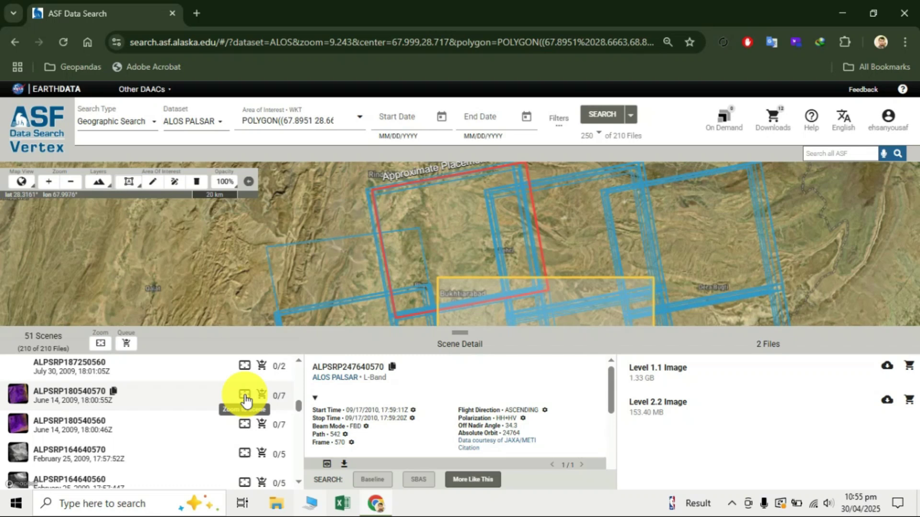
{"action": "left_click", "coordinate": [246, 400]}
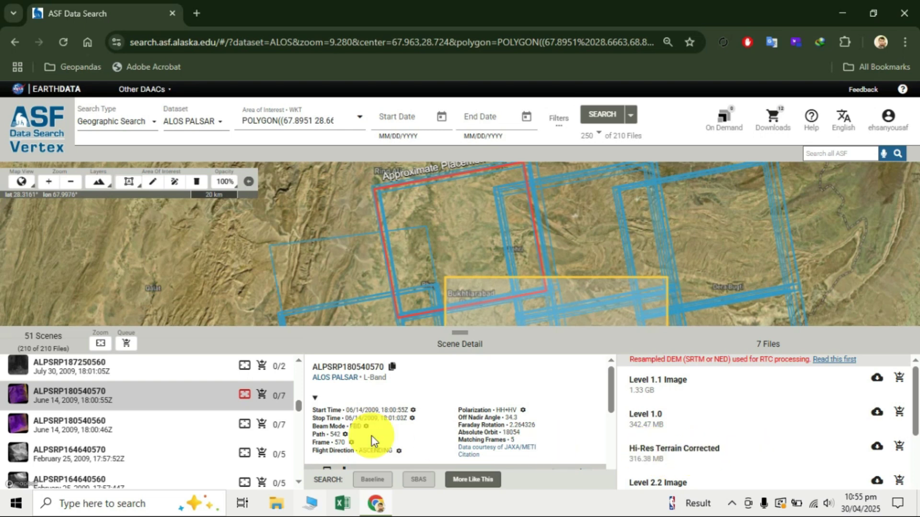
Compare scenes ALPSRP180540560 and ALPSRP238450560, settling on ALPSRP180540560's file list.
{"action": "left_click", "coordinate": [245, 425]}
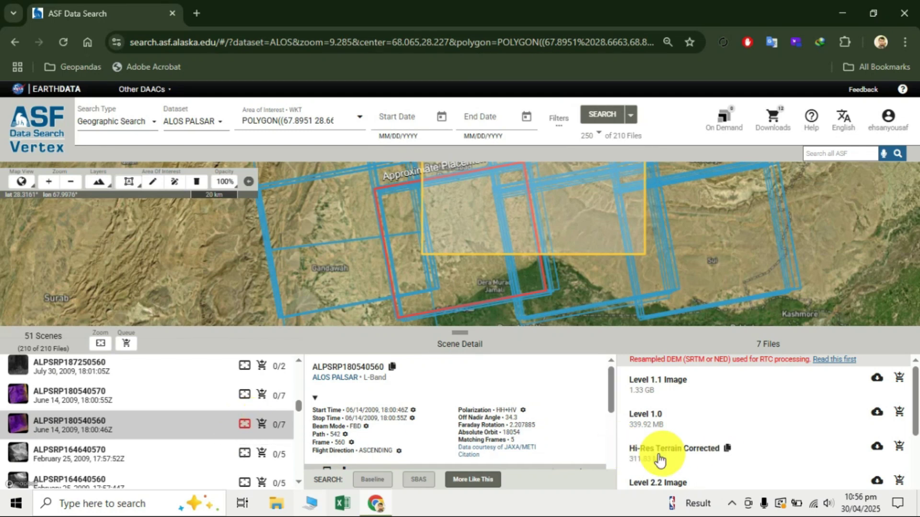
{"action": "scroll", "coordinate": [263, 417], "scroll_direction": "up", "scroll_amount": 2}
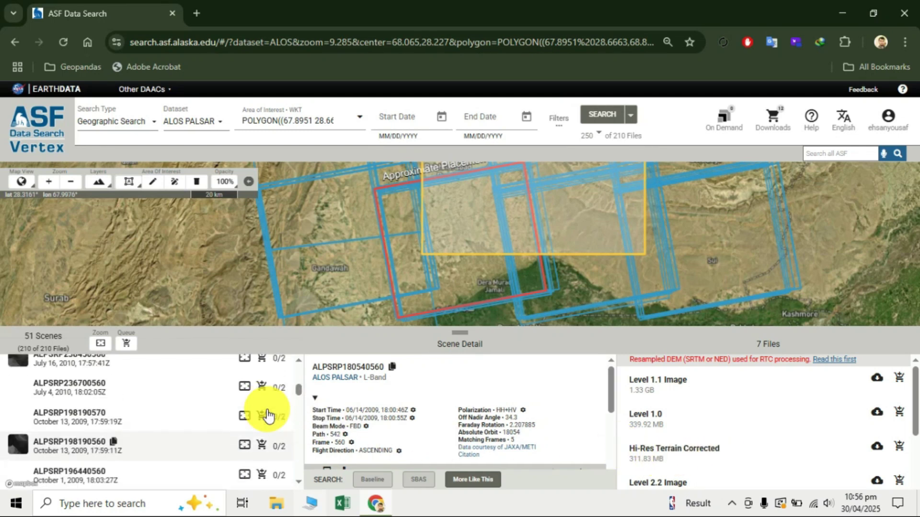
{"action": "scroll", "coordinate": [263, 416], "scroll_direction": "up", "scroll_amount": 2}
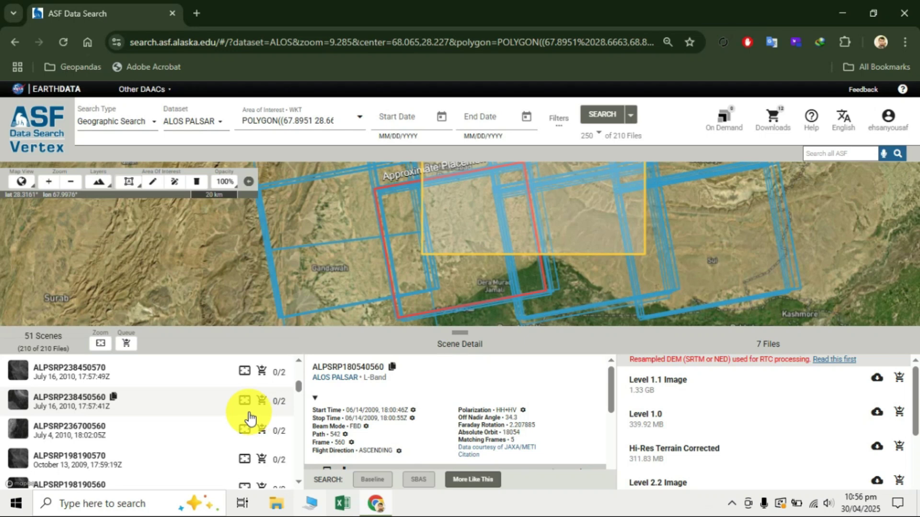
{"action": "left_click", "coordinate": [245, 403]}
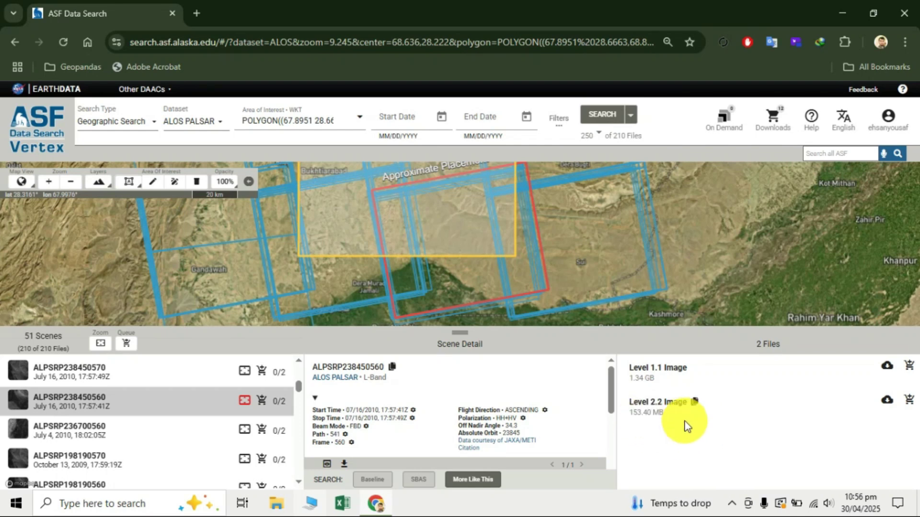
{"action": "scroll", "coordinate": [250, 424], "scroll_direction": "down", "scroll_amount": 2}
{"action": "scroll", "coordinate": [248, 426], "scroll_direction": "down", "scroll_amount": 1}
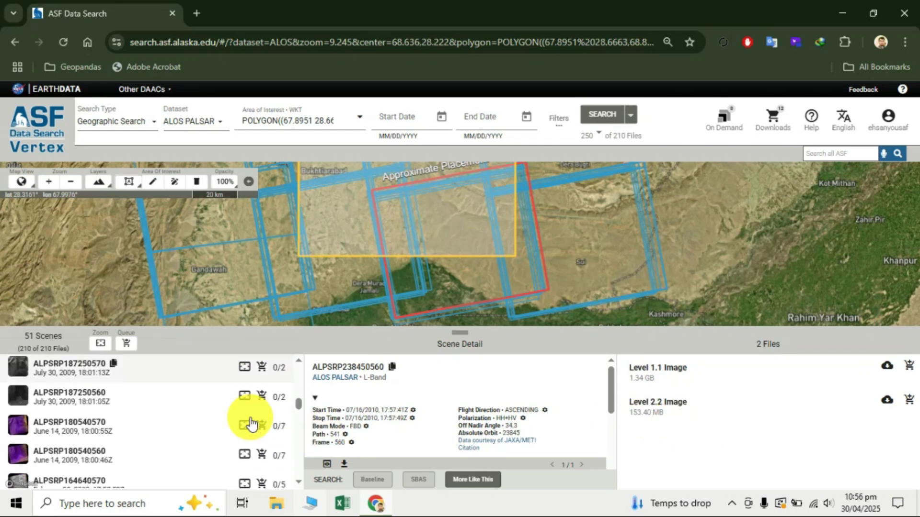
{"action": "scroll", "coordinate": [244, 428], "scroll_direction": "down", "scroll_amount": 1}
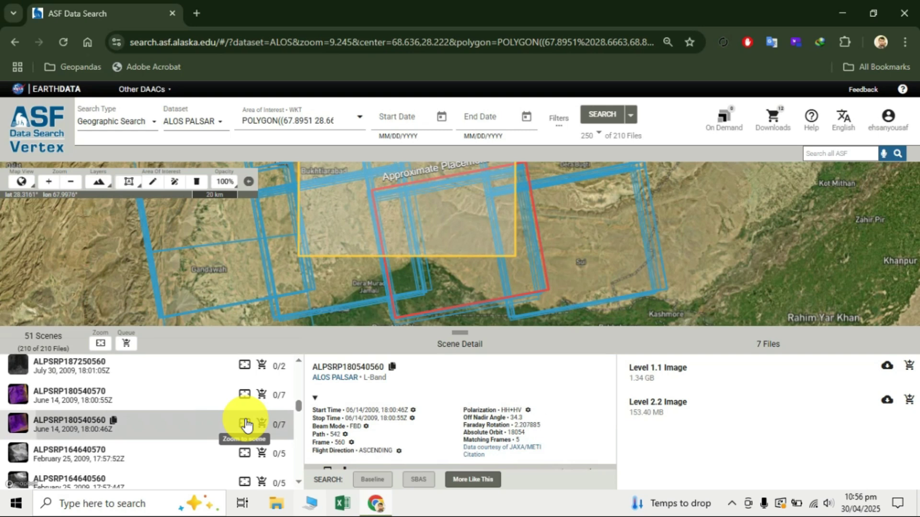
{"action": "left_click", "coordinate": [245, 424]}
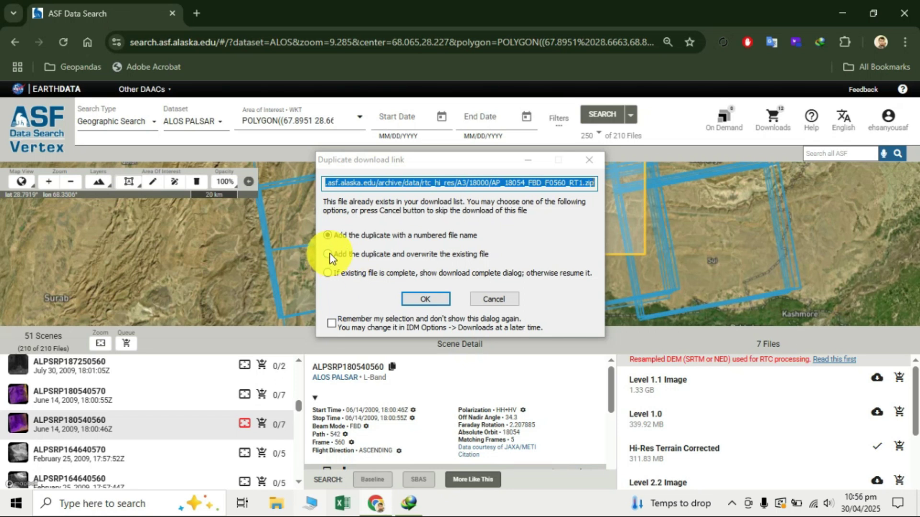
Overwrite the duplicate, select ALPSRP180540570 and start downloading its Hi-Res Terrain Corrected zip.
{"action": "left_click", "coordinate": [330, 253]}
{"action": "left_click", "coordinate": [441, 303]}
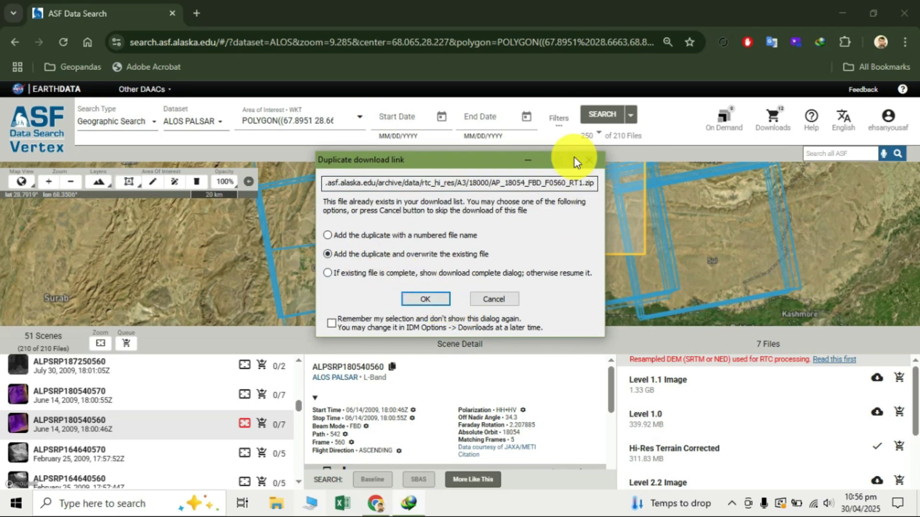
{"action": "left_click", "coordinate": [589, 160]}
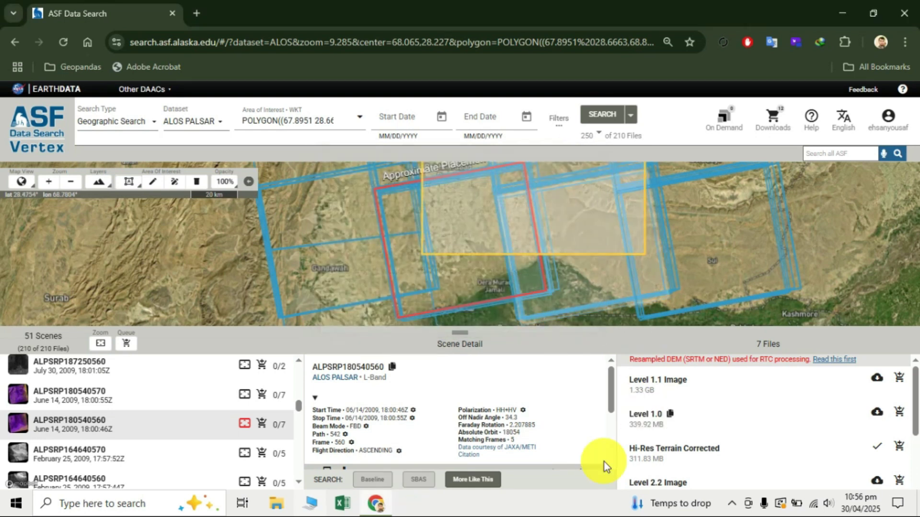
{"action": "left_click", "coordinate": [245, 400]}
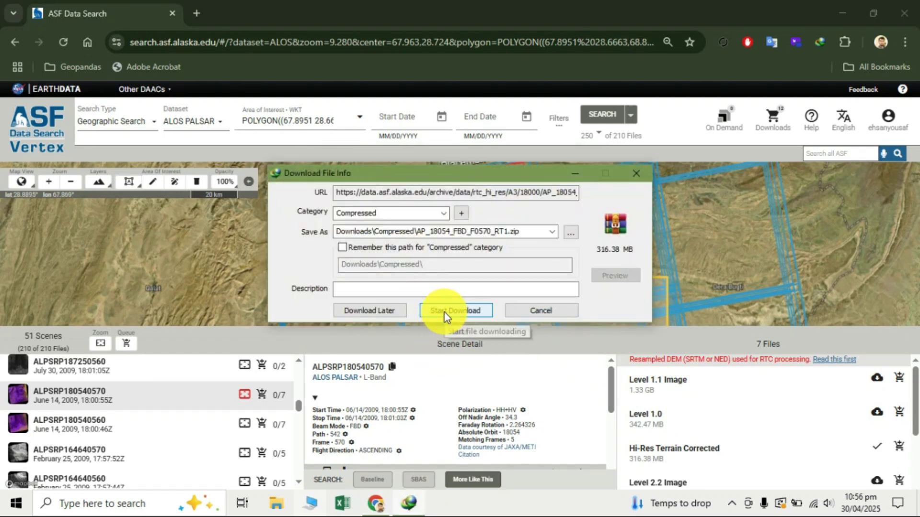
{"action": "left_click", "coordinate": [445, 313]}
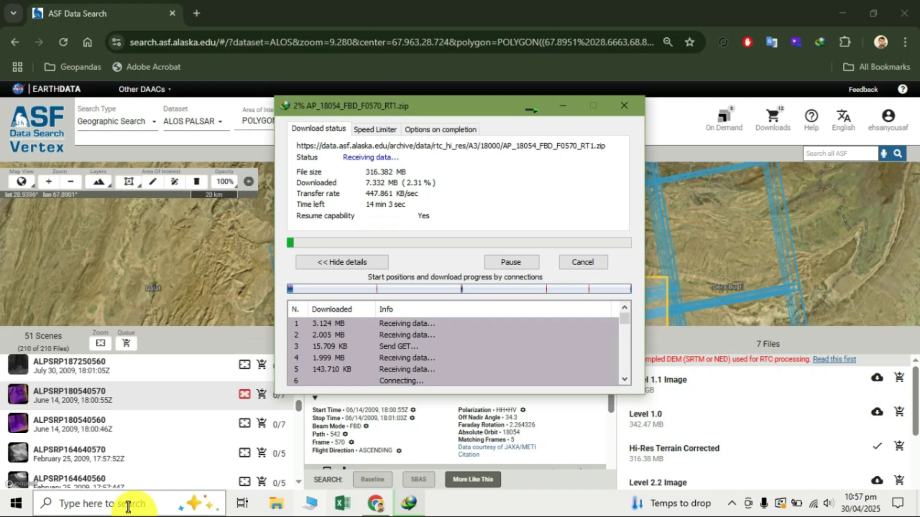
Launch ArcMap 10.8 with an empty map, check download progress, then minimize ArcMap back to Chrome.
{"action": "left_click", "coordinate": [16, 504]}
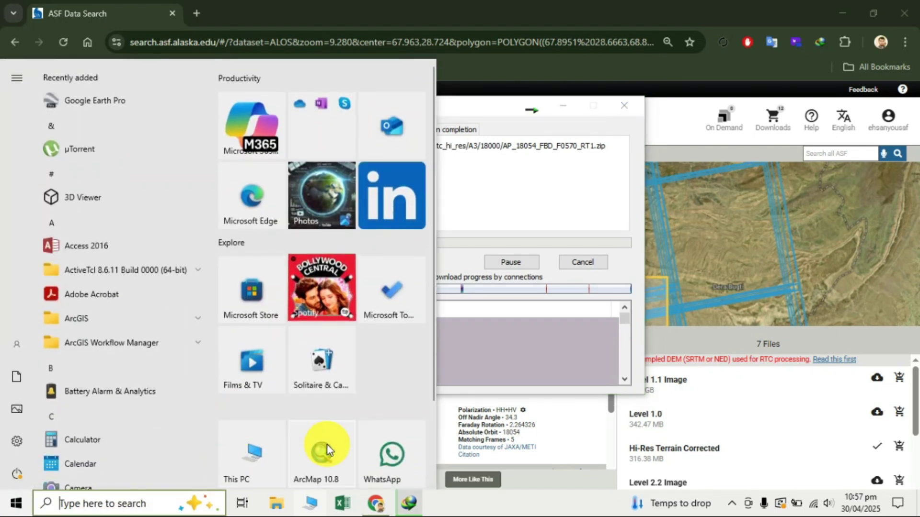
{"action": "left_click", "coordinate": [327, 445]}
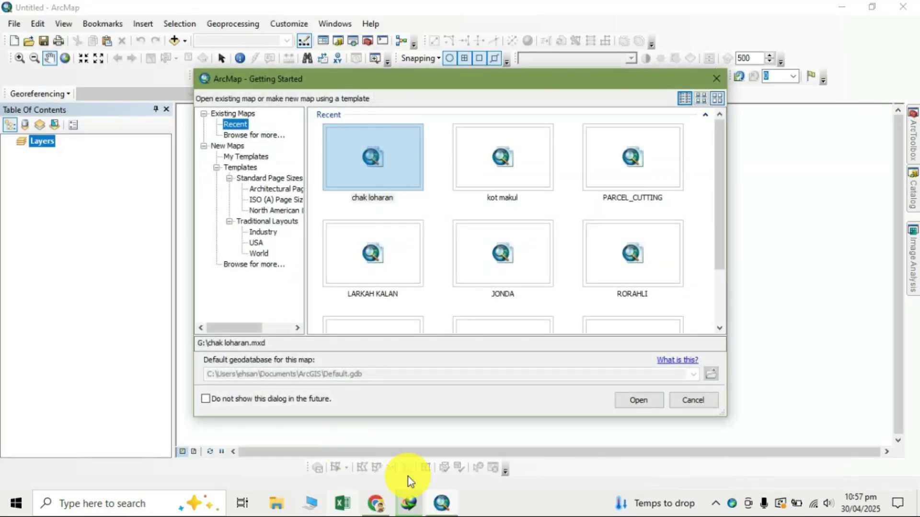
{"action": "left_click", "coordinate": [695, 401]}
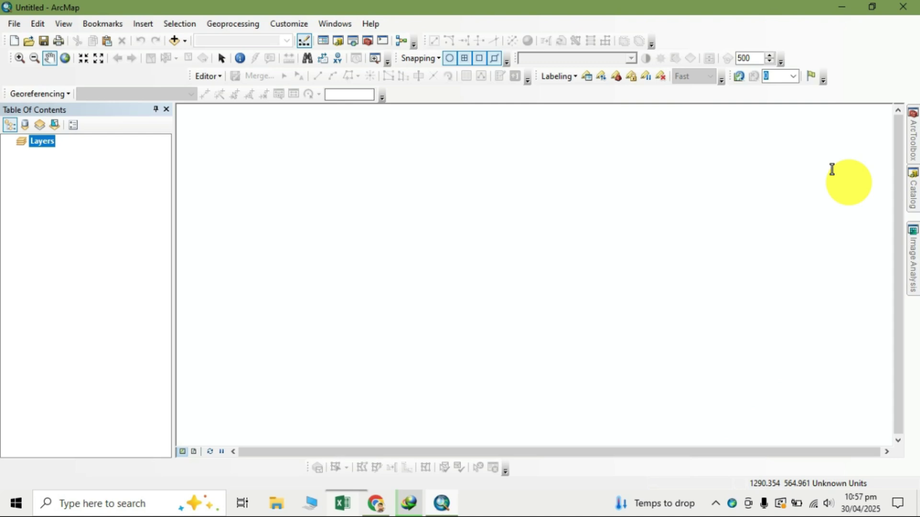
{"action": "left_click", "coordinate": [409, 503]}
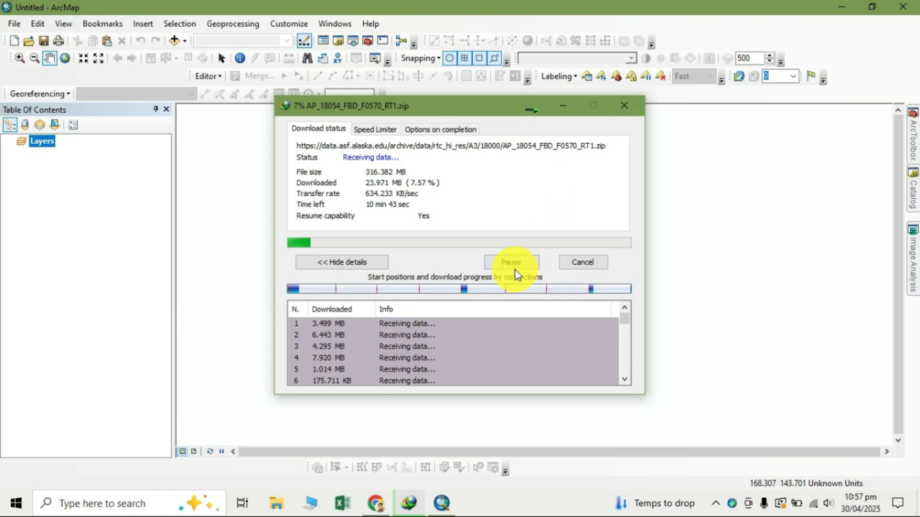
{"action": "left_click", "coordinate": [585, 263]}
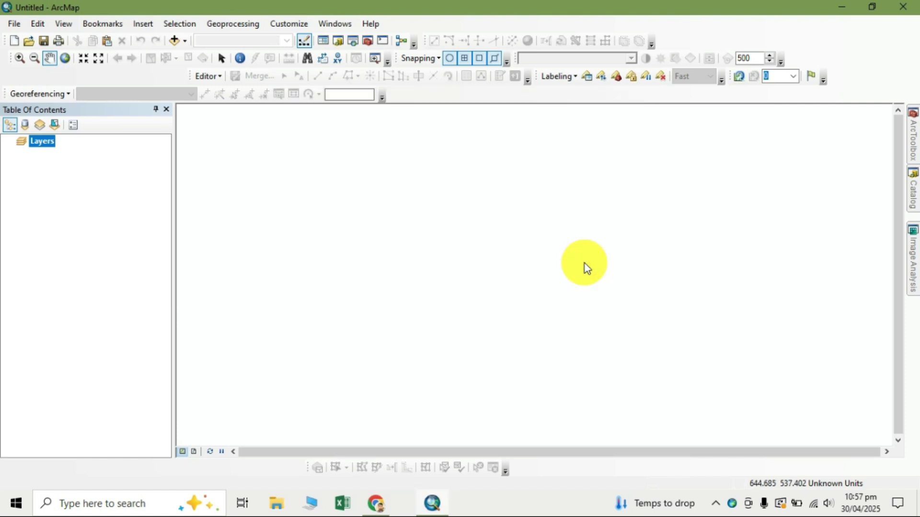
{"action": "left_click", "coordinate": [834, 9]}
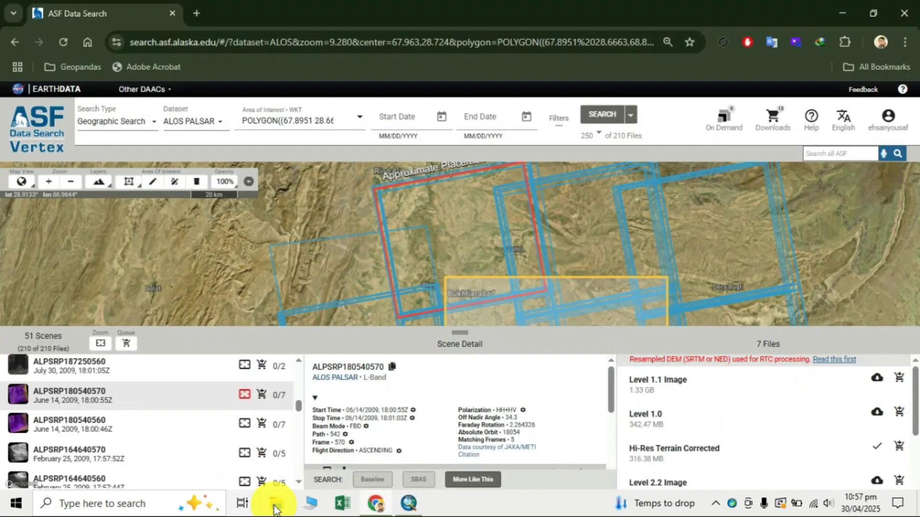
Browse to the Downloads\Compressed folder in File Explorer, then minimize it.
{"action": "left_click", "coordinate": [282, 502]}
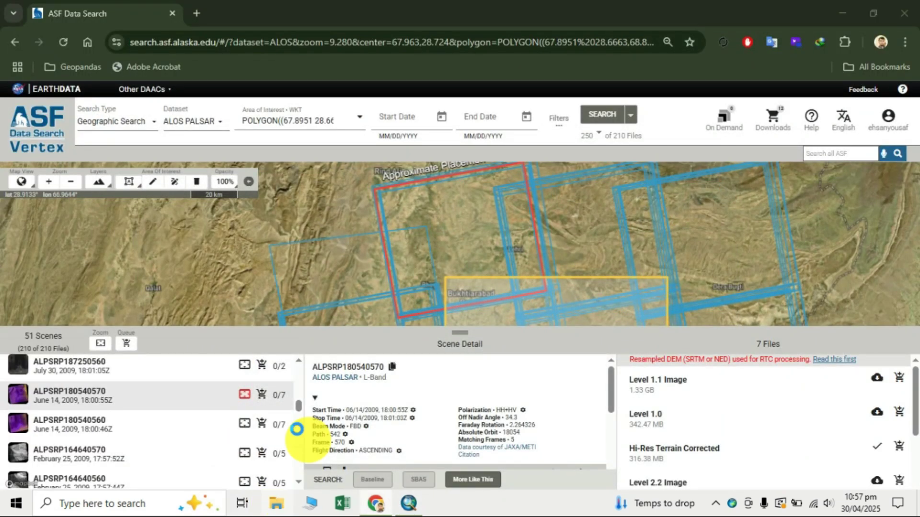
{"action": "scroll", "coordinate": [34, 384], "scroll_direction": "down", "scroll_amount": 2}
{"action": "scroll", "coordinate": [44, 374], "scroll_direction": "down", "scroll_amount": 1}
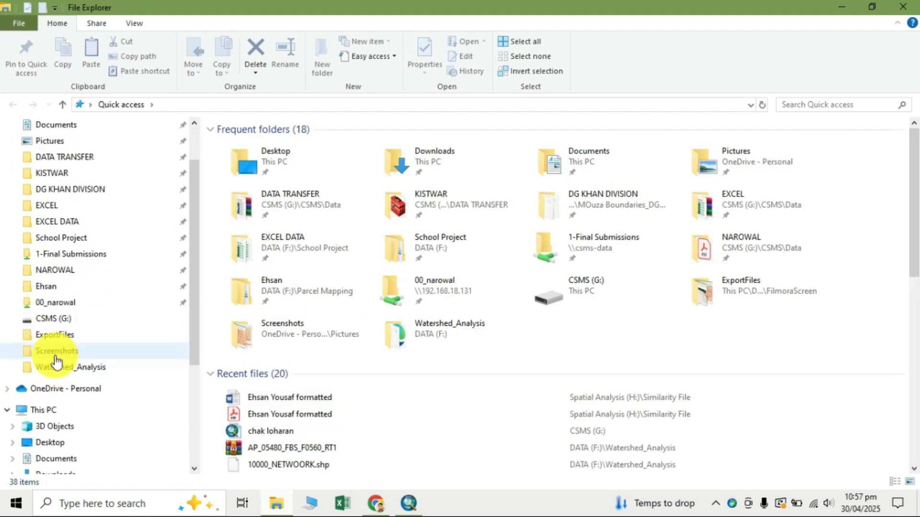
{"action": "scroll", "coordinate": [61, 388], "scroll_direction": "down", "scroll_amount": 2}
{"action": "left_click", "coordinate": [66, 430]}
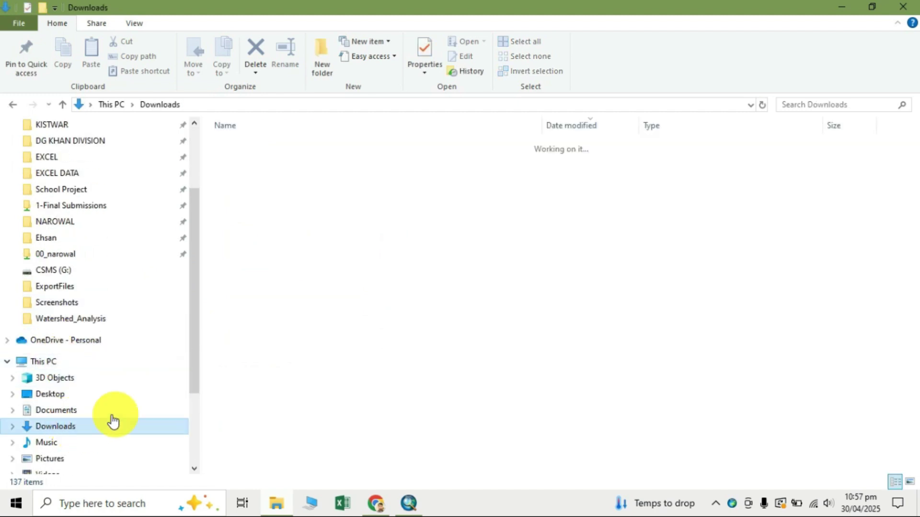
{"action": "scroll", "coordinate": [288, 233], "scroll_direction": "down", "scroll_amount": 6}
{"action": "scroll", "coordinate": [277, 248], "scroll_direction": "down", "scroll_amount": 1}
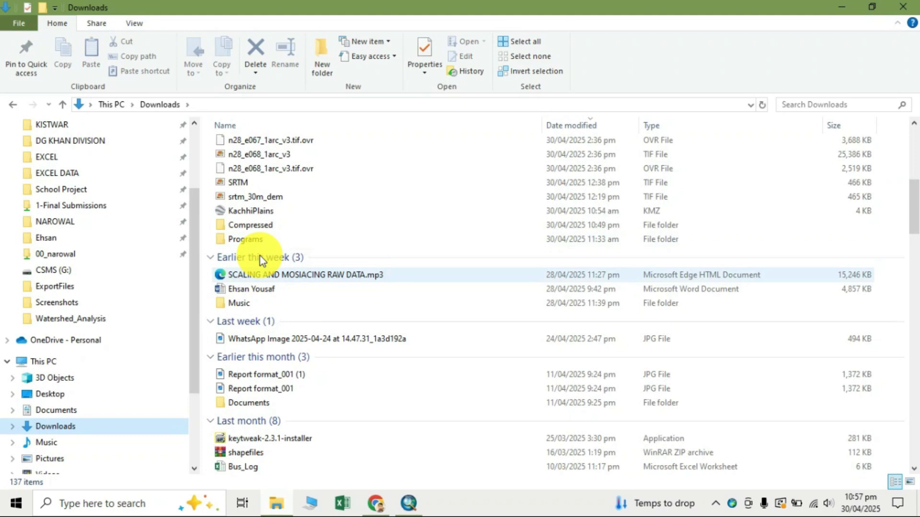
{"action": "double_click", "coordinate": [259, 224]}
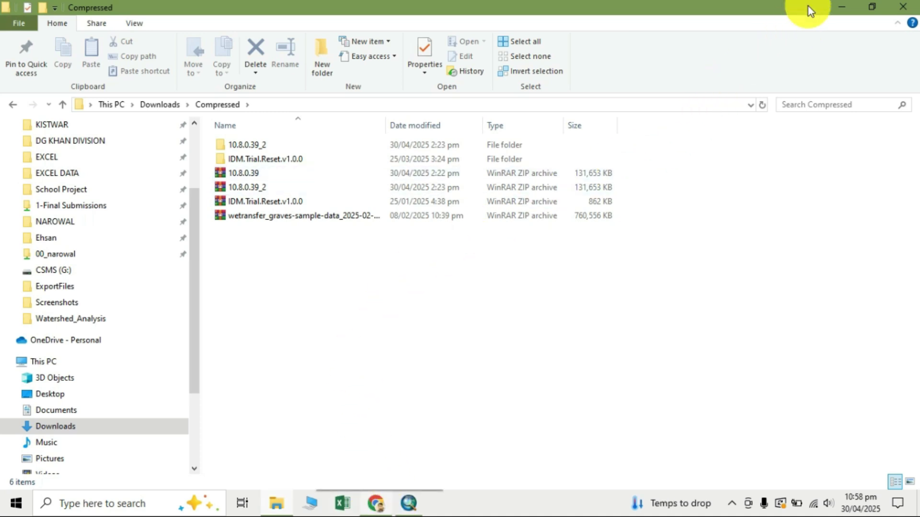
{"action": "left_click", "coordinate": [843, 7]}
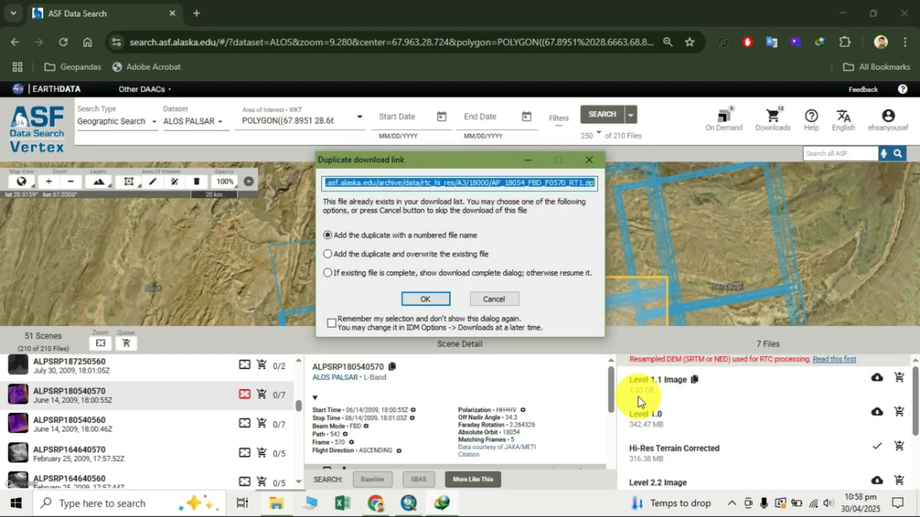
Accept the duplicate as AP_18054_FBD_F0570_RT1_2.zip and bring the Compressed folder forward.
{"action": "left_click", "coordinate": [425, 300]}
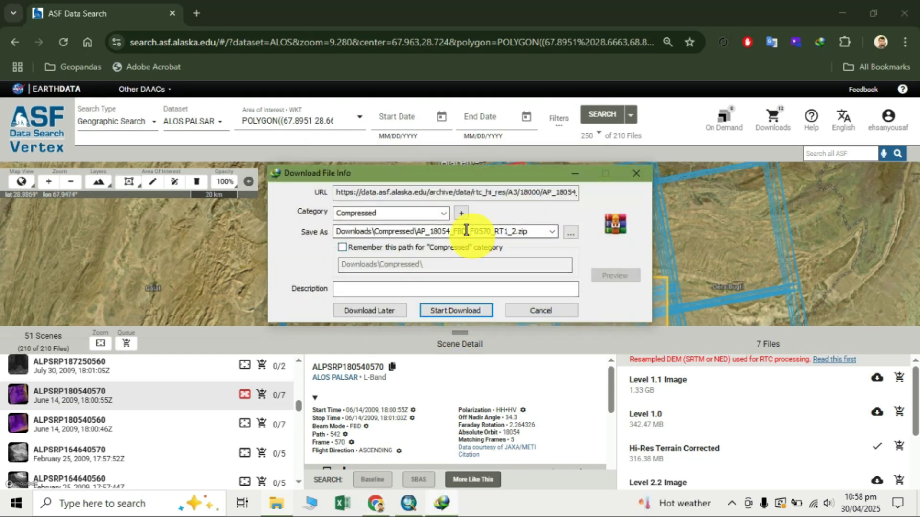
{"action": "left_click", "coordinate": [273, 505]}
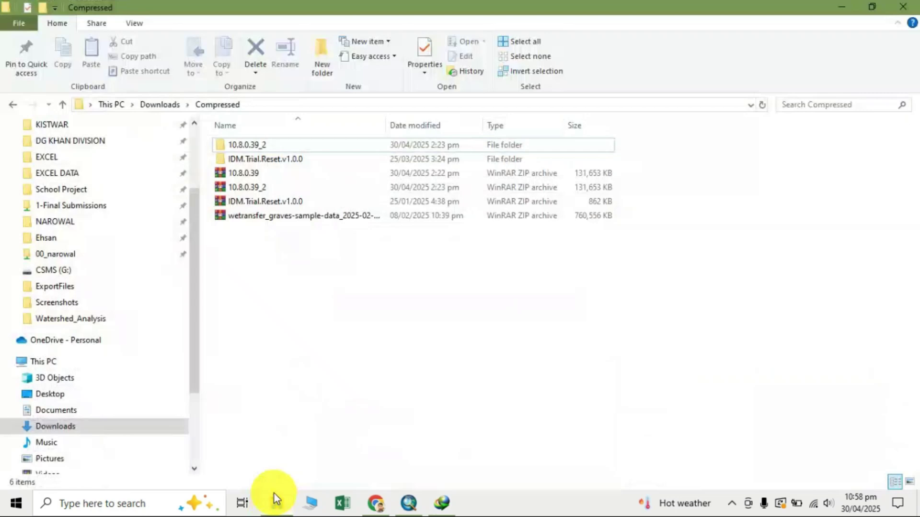
Navigate to DATA (F:) > Watershed_Analysis > AP_05480_FBS_F0560_RT1 in File Explorer.
{"action": "left_click", "coordinate": [62, 108]}
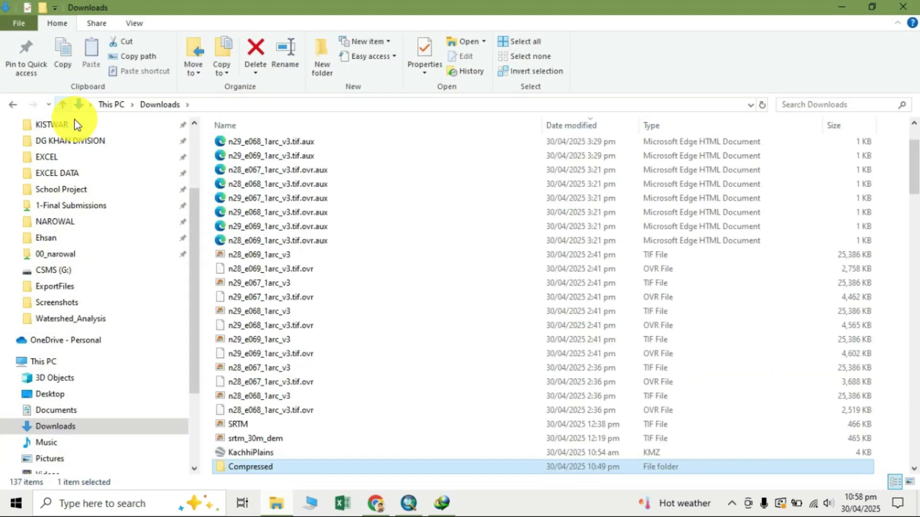
{"action": "scroll", "coordinate": [434, 336], "scroll_direction": "down", "scroll_amount": 2}
{"action": "scroll", "coordinate": [435, 340], "scroll_direction": "down", "scroll_amount": 3}
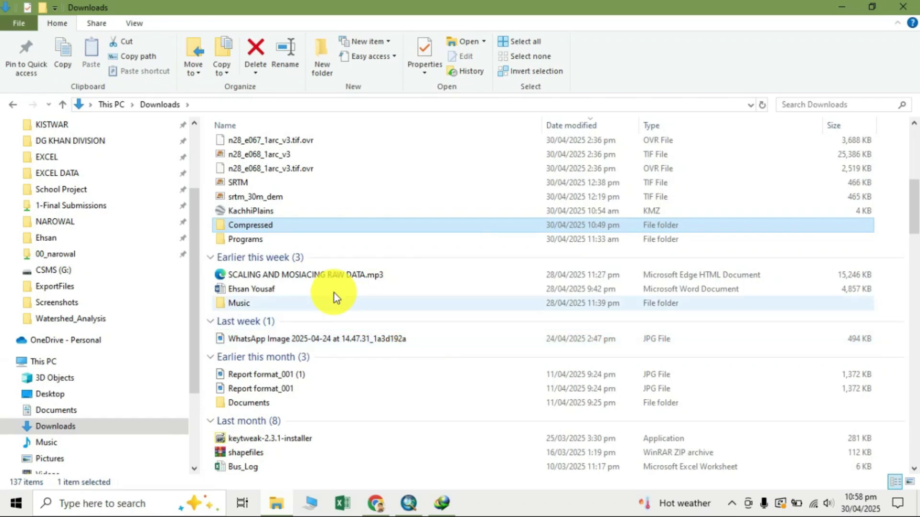
{"action": "left_click", "coordinate": [58, 273]}
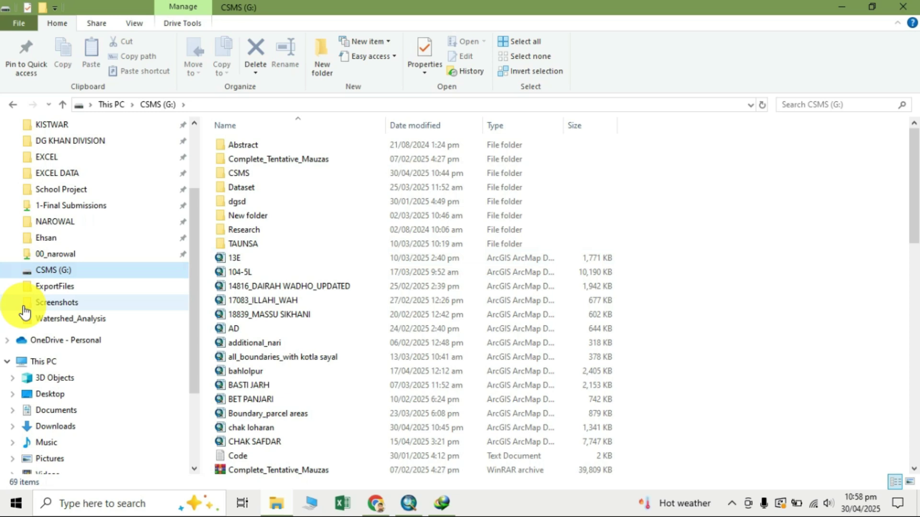
{"action": "scroll", "coordinate": [29, 309], "scroll_direction": "down", "scroll_amount": 1}
{"action": "scroll", "coordinate": [47, 316], "scroll_direction": "down", "scroll_amount": 1}
{"action": "scroll", "coordinate": [55, 329], "scroll_direction": "down", "scroll_amount": 1}
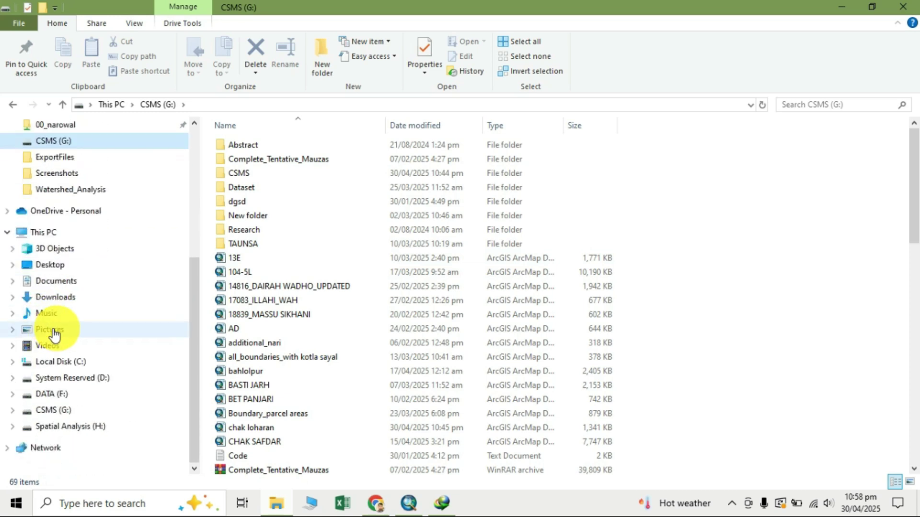
{"action": "left_click", "coordinate": [67, 397]}
{"action": "scroll", "coordinate": [349, 357], "scroll_direction": "down", "scroll_amount": 2}
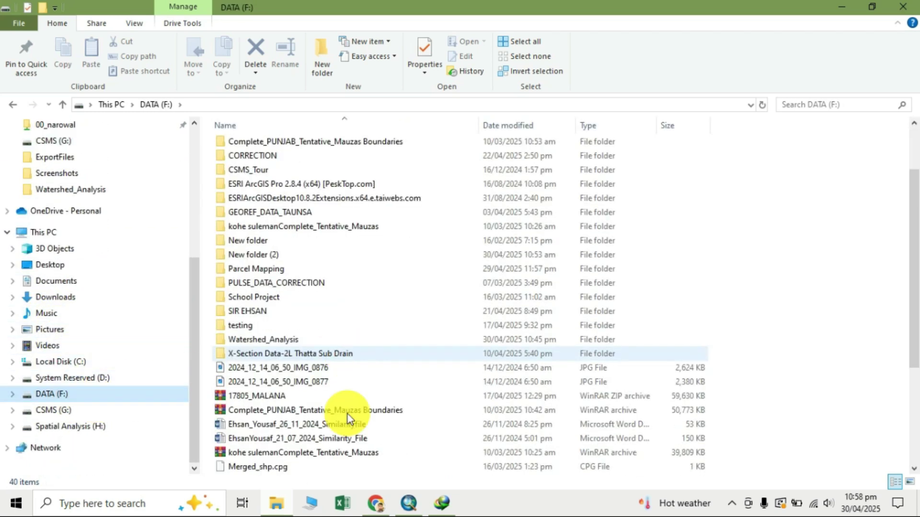
{"action": "double_click", "coordinate": [259, 340]}
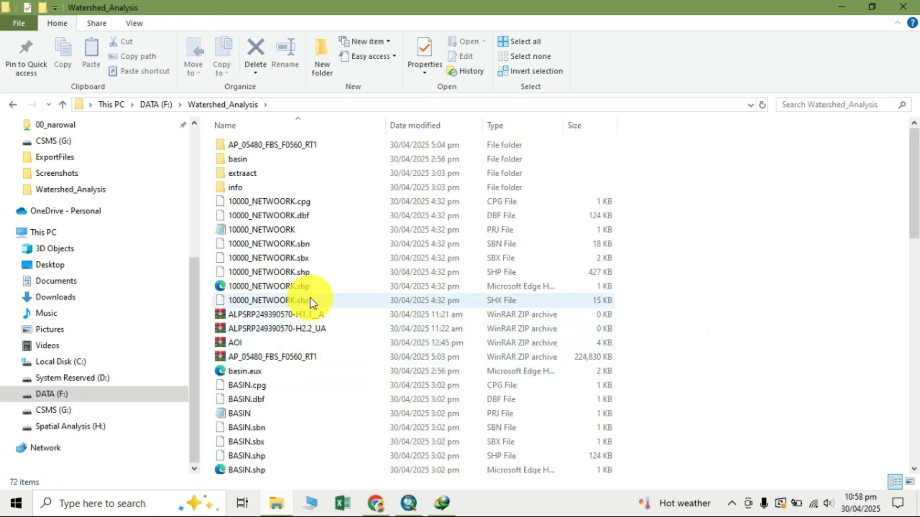
{"action": "double_click", "coordinate": [281, 148]}
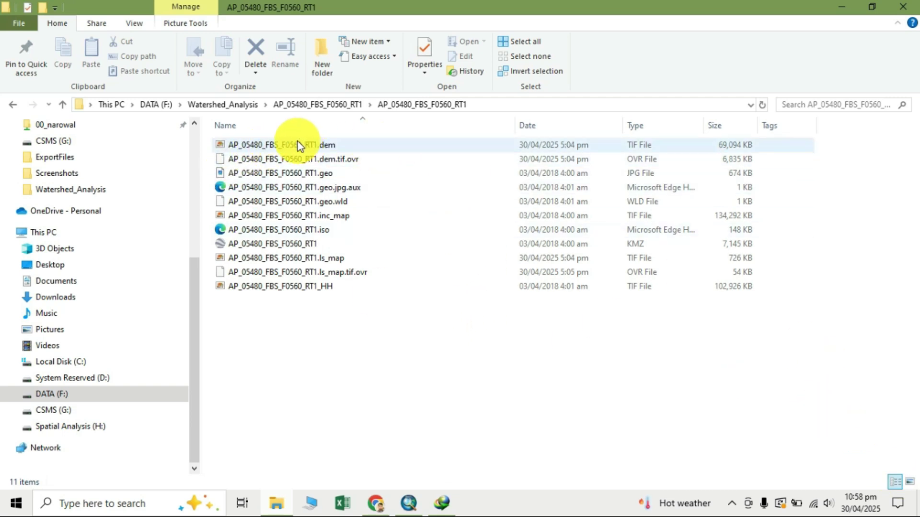
Drag AP_05480_FBS_F0560_RT1.dem onto the ArcMap taskbar icon.
{"action": "left_click_drag", "start_coordinate": [298, 145], "coordinate": [410, 503]}
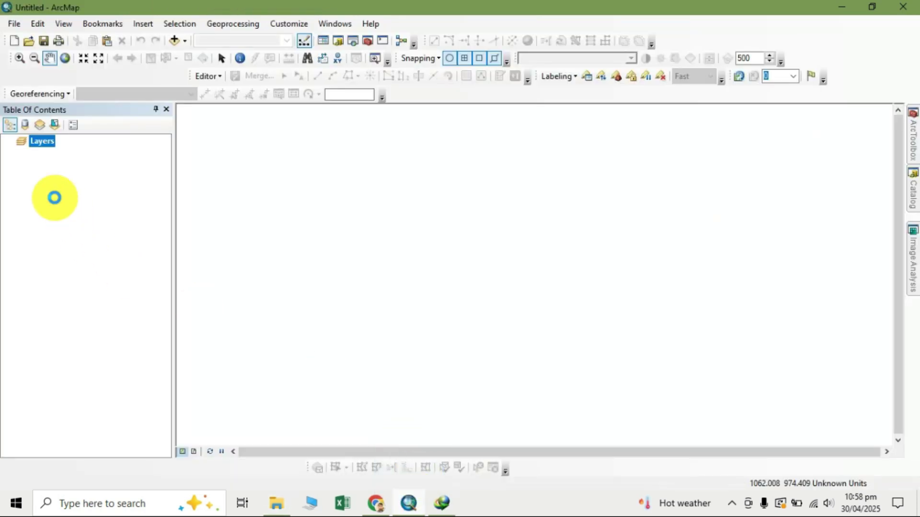
Add the DEM as a map layer and give it the red-yellow-blue colour ramp.
{"action": "left_click_drag", "start_coordinate": [410, 504], "coordinate": [54, 197]}
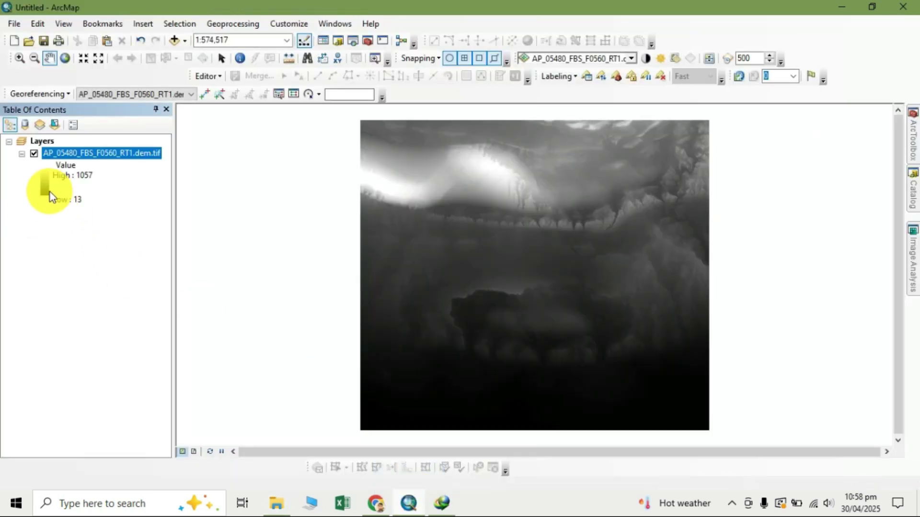
{"action": "left_click", "coordinate": [47, 189]}
{"action": "left_click", "coordinate": [72, 236]}
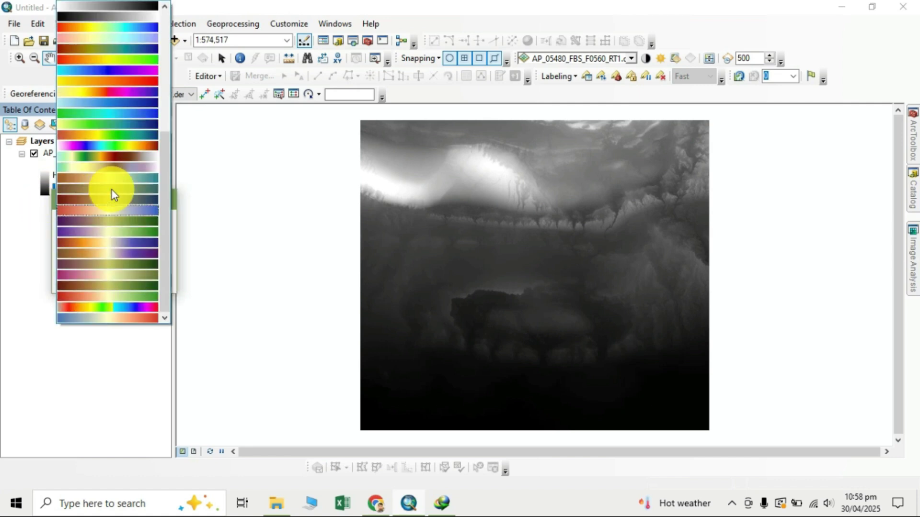
{"action": "left_click", "coordinate": [132, 27]}
{"action": "left_click", "coordinate": [79, 280]}
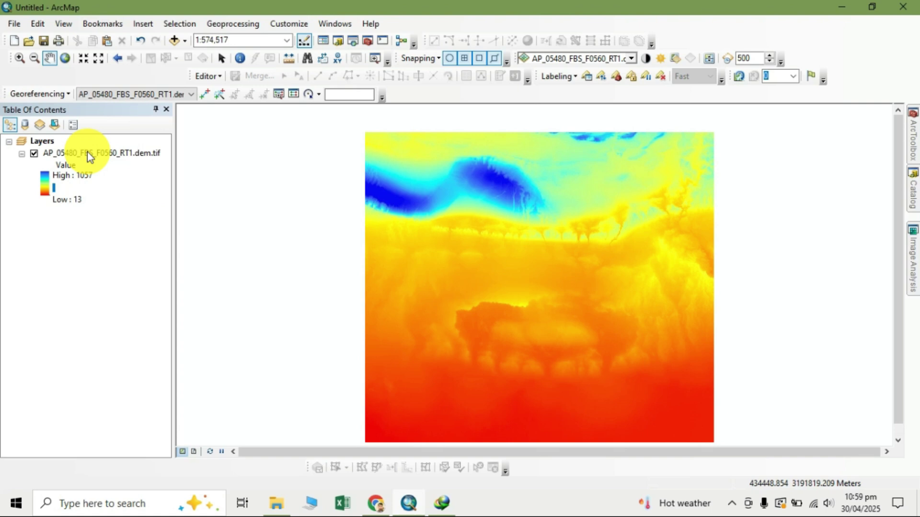
Bring up the DEM layer's properties to check its 12.5 m cell size.
{"action": "right_click", "coordinate": [86, 152]}
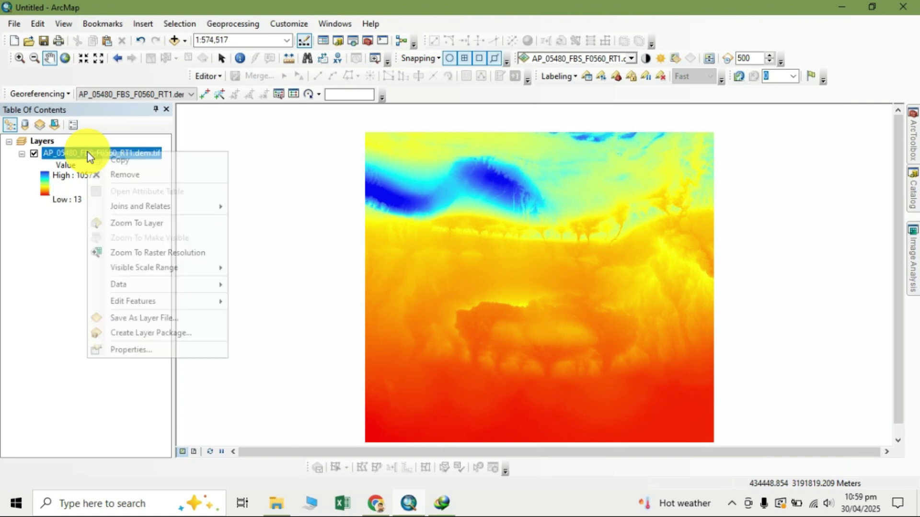
{"action": "left_click", "coordinate": [156, 345]}
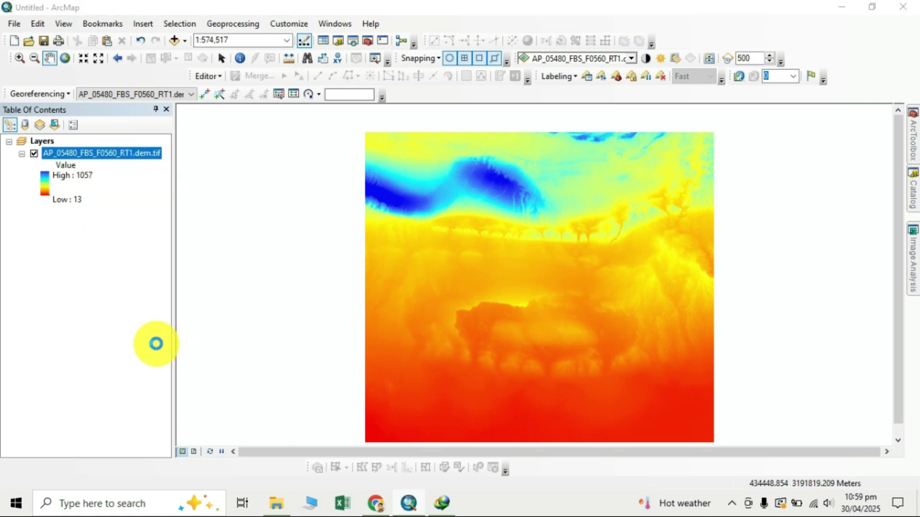